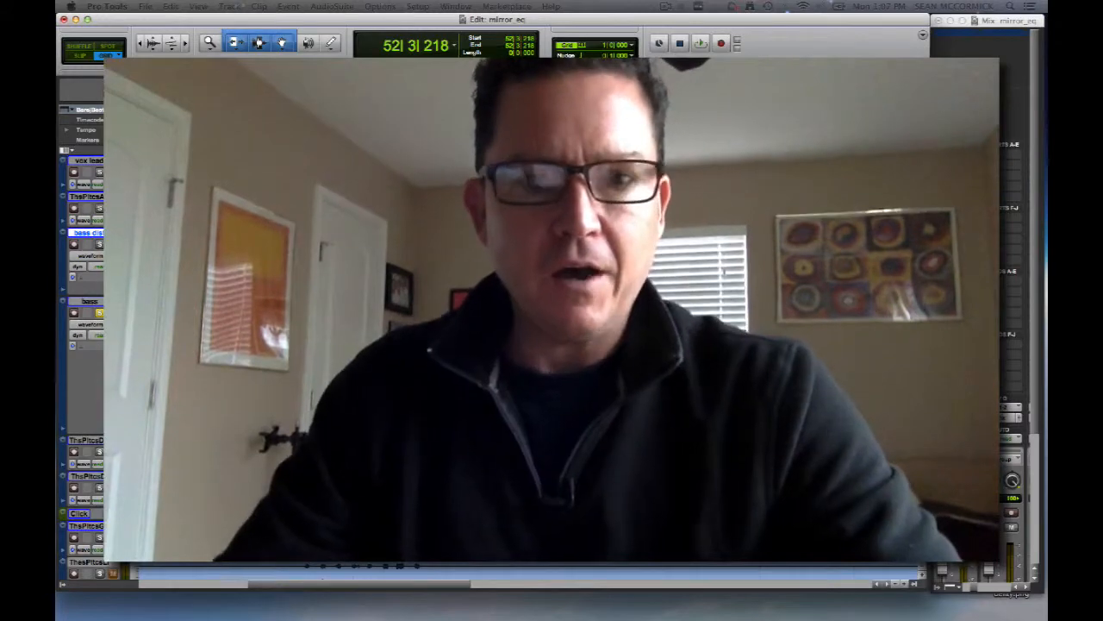
# Select the bass track clip starting at bar 52 and play part of it.
pyautogui.click(620, 398)
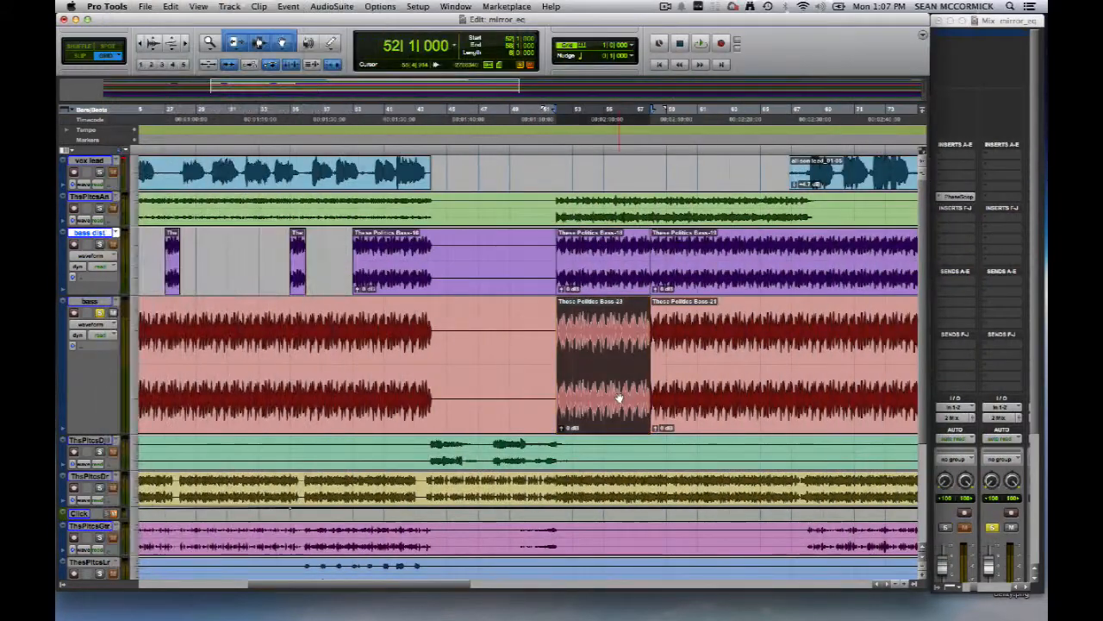
pyautogui.press('space')
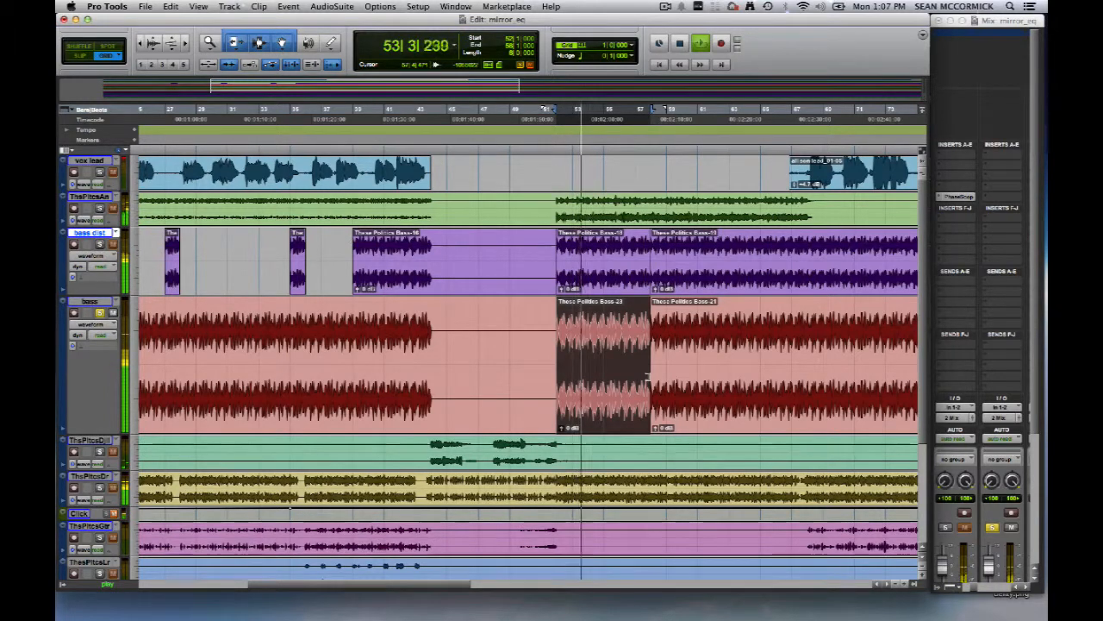
pyautogui.press('space')
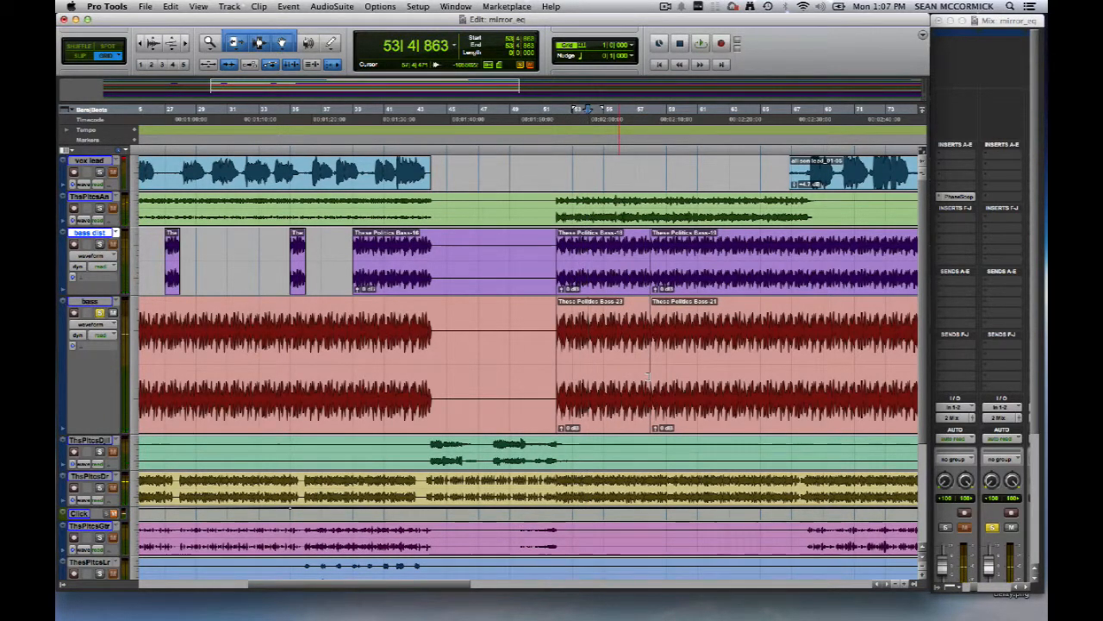
# Solo the bass dist track along with the bass and audition its short clip at bar 35.
pyautogui.doubleClick(87, 237)
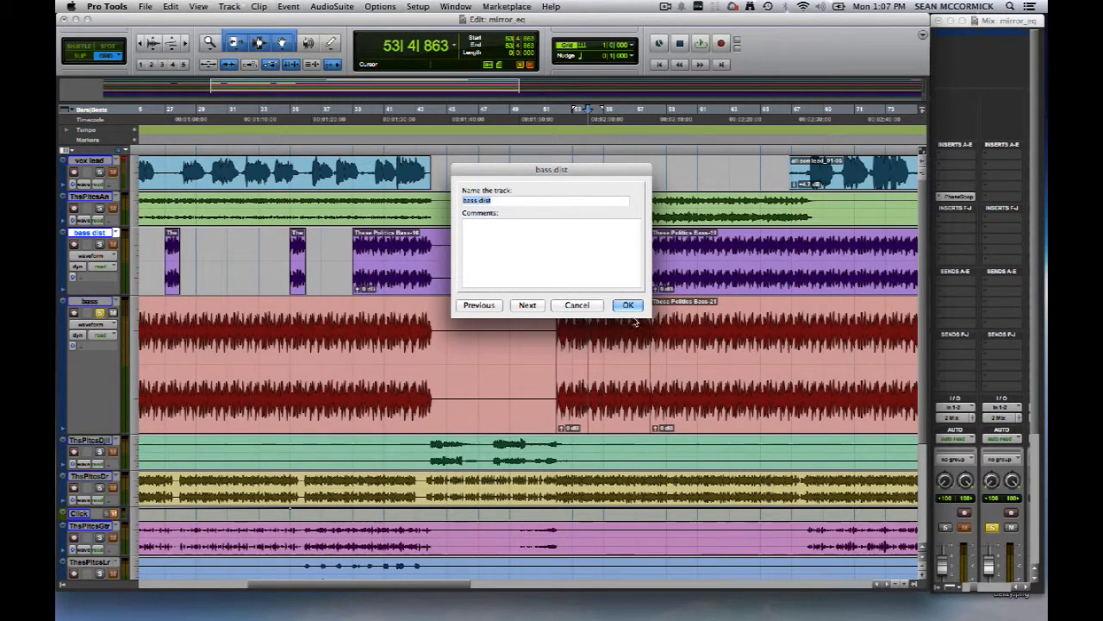
pyautogui.click(578, 307)
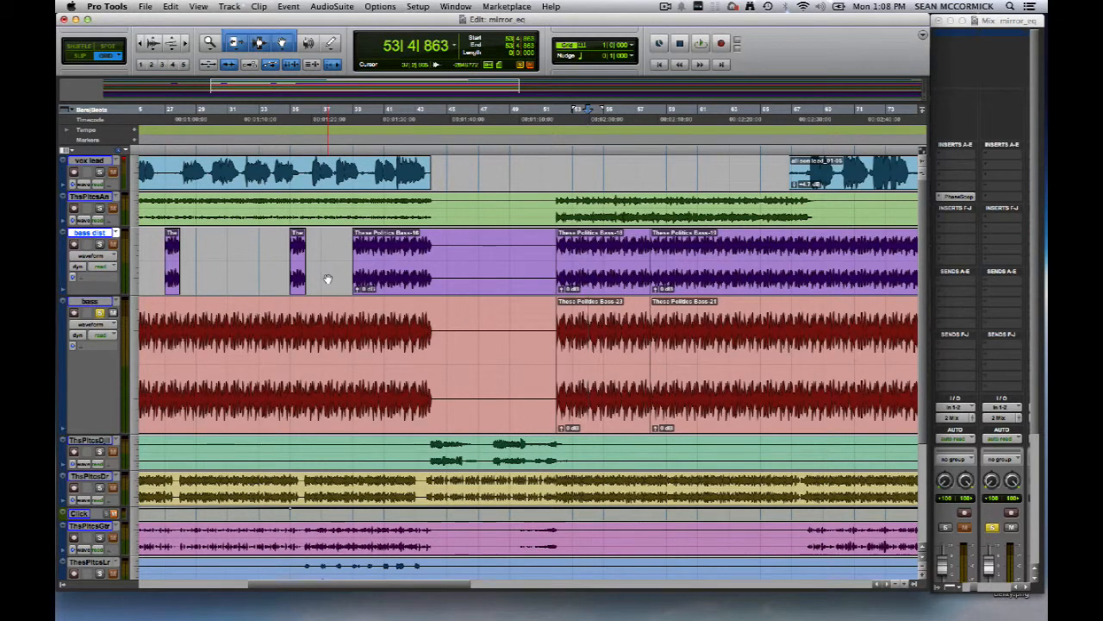
pyautogui.click(300, 263)
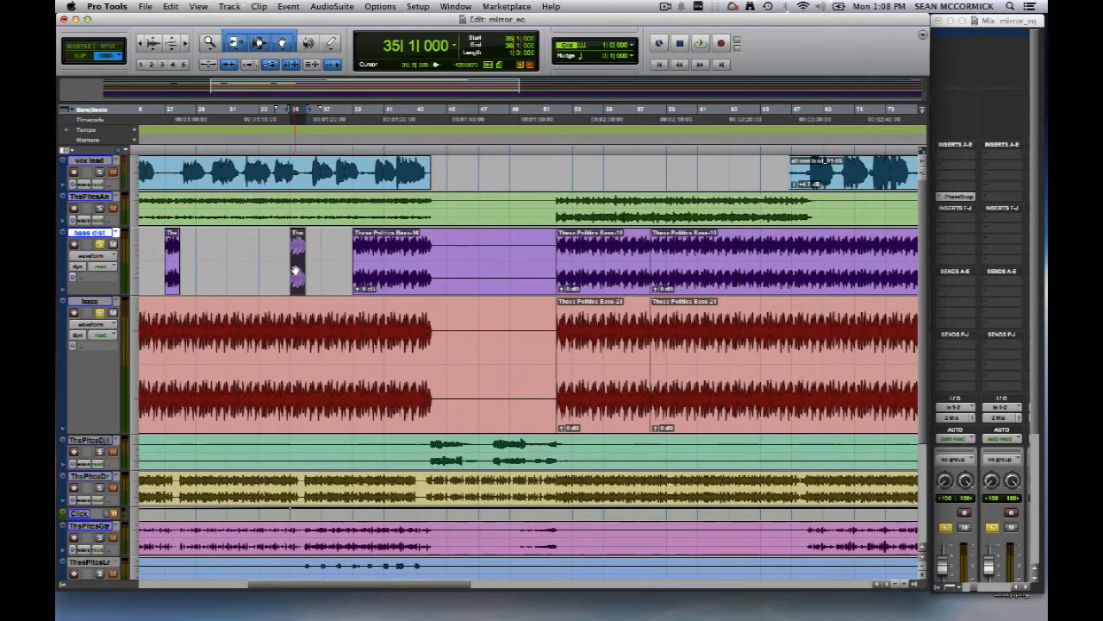
pyautogui.press('space')
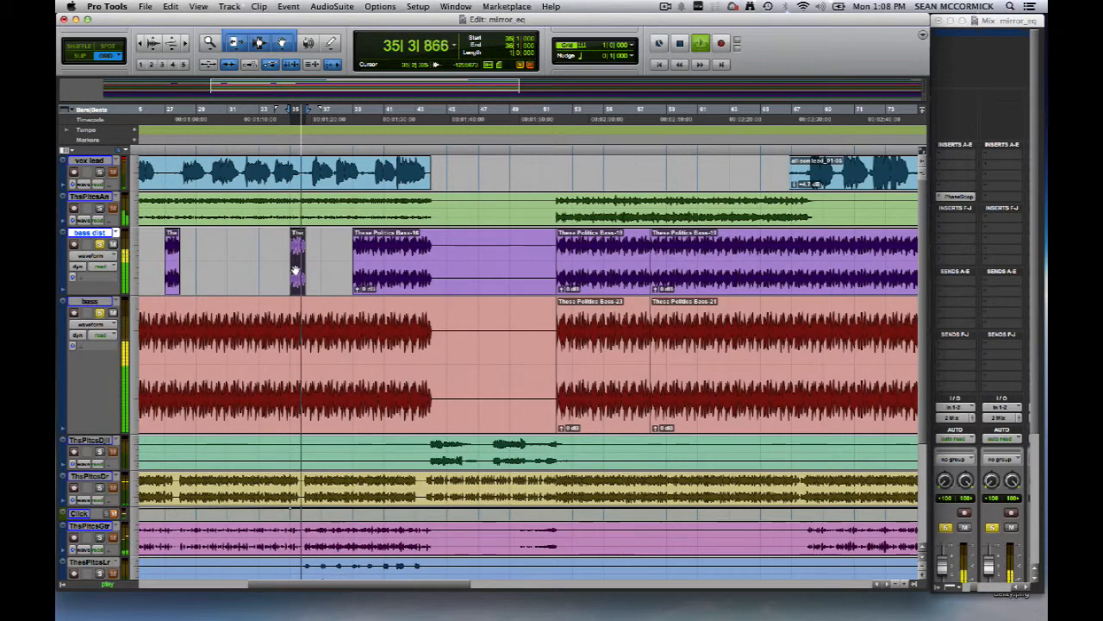
pyautogui.press('space')
# Insert the stereo SansAmp PSA-1 plug-in in slot B of the bass dist track and load its "week 4" preset.
pyautogui.scroll(-1, 296, 271)
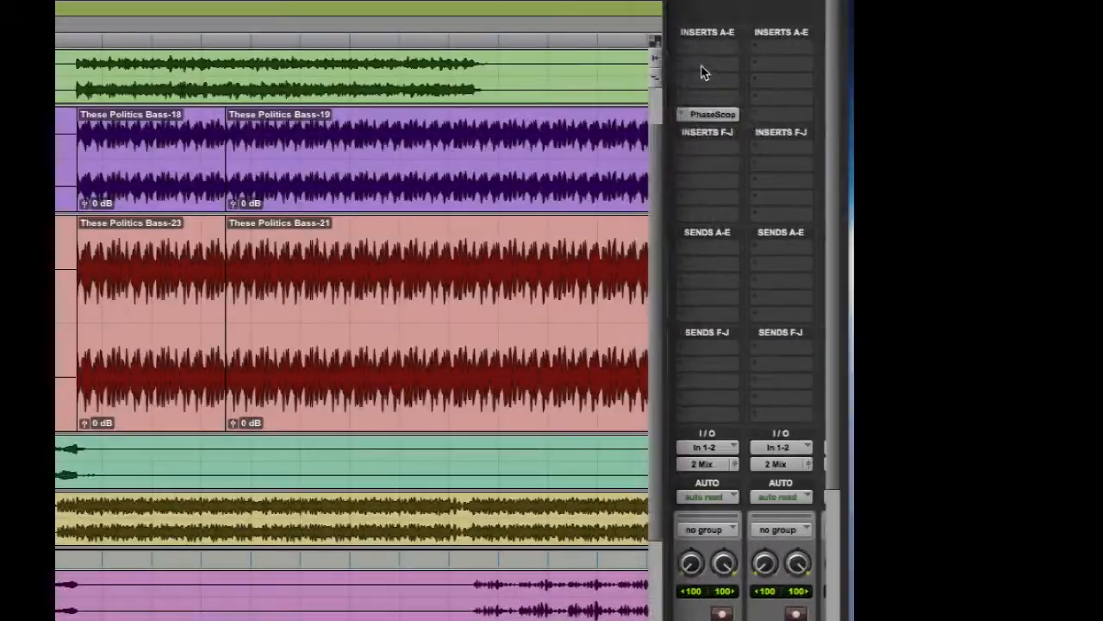
pyautogui.click(952, 166)
pyautogui.moveTo(955, 185)
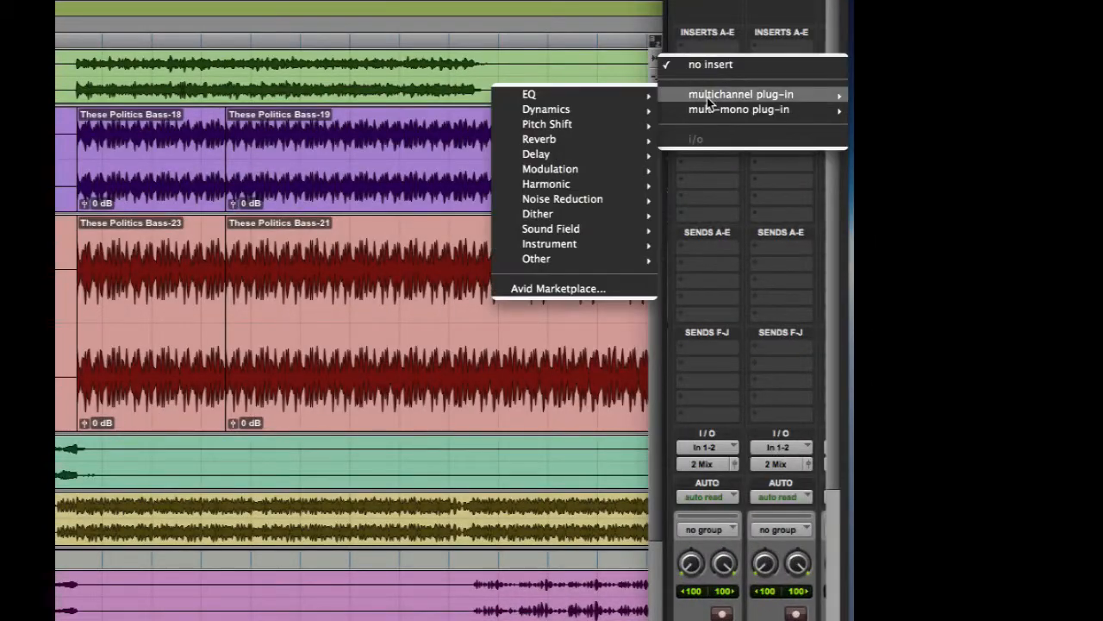
pyautogui.moveTo(546, 184)
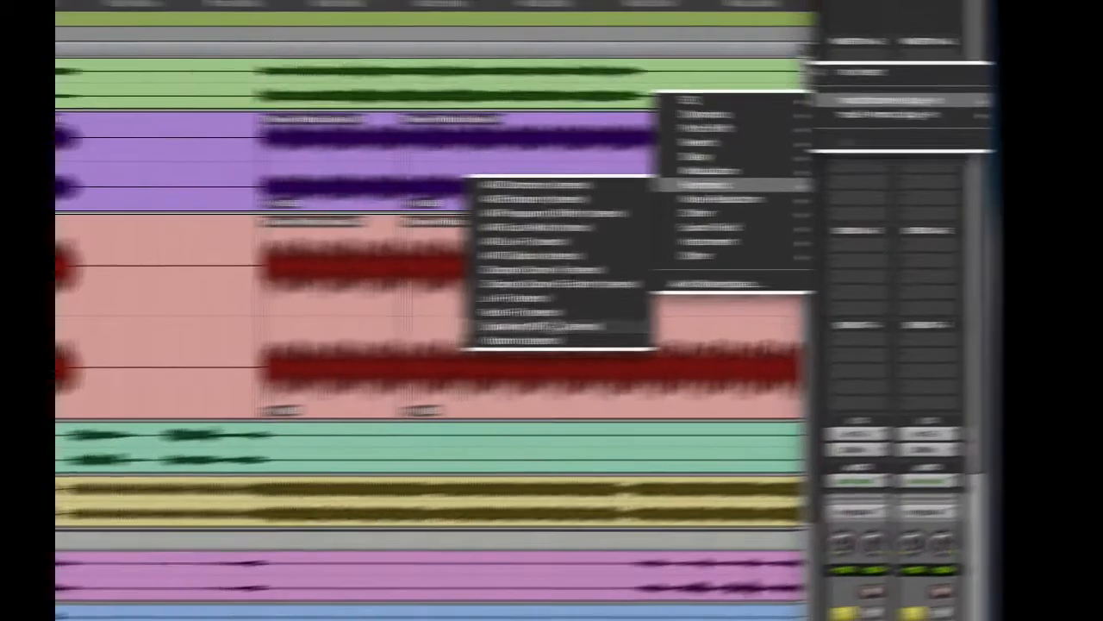
pyautogui.click(371, 333)
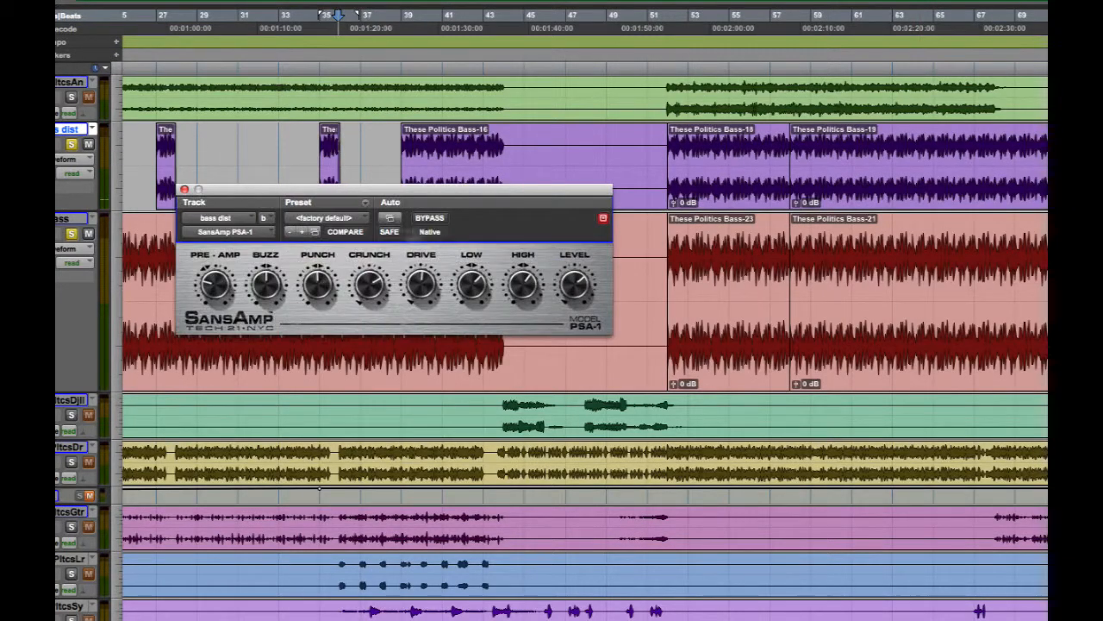
pyautogui.click(345, 220)
pyautogui.click(444, 193)
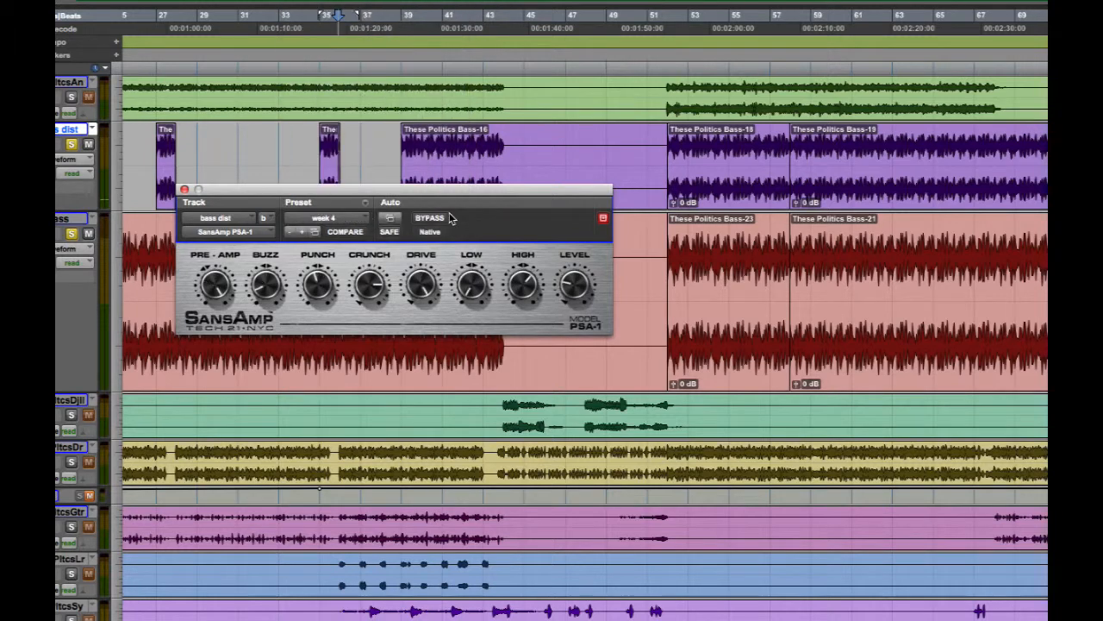
# Audition the short bass dist clip at bar 35 through the SansAmp distortion.
pyautogui.click(330, 174)
pyautogui.scroll(-1, 139, 215)
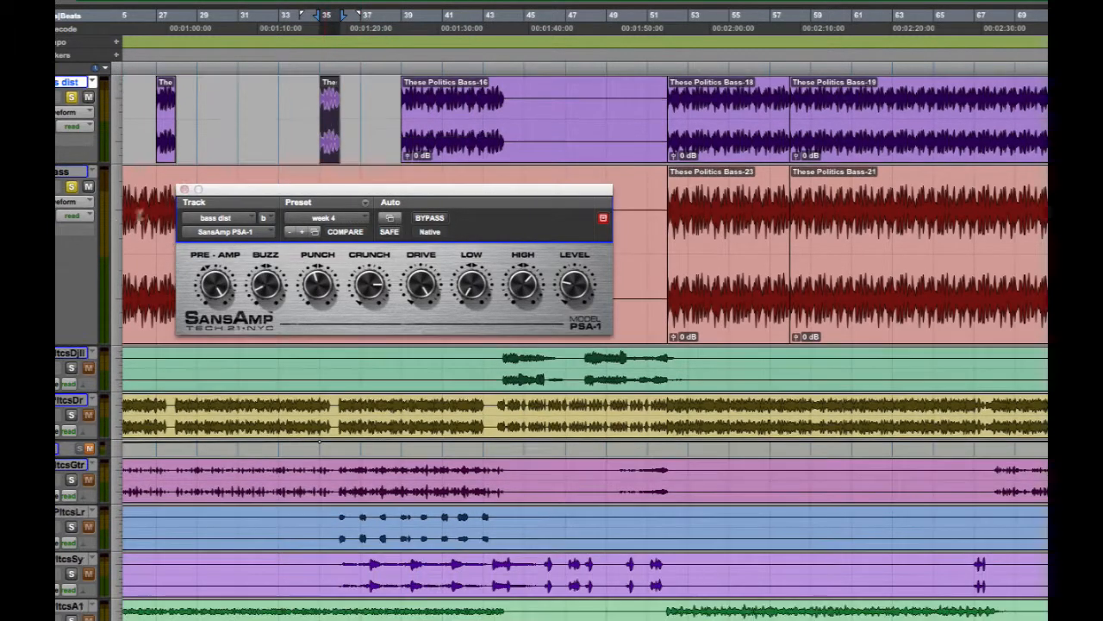
pyautogui.press('space')
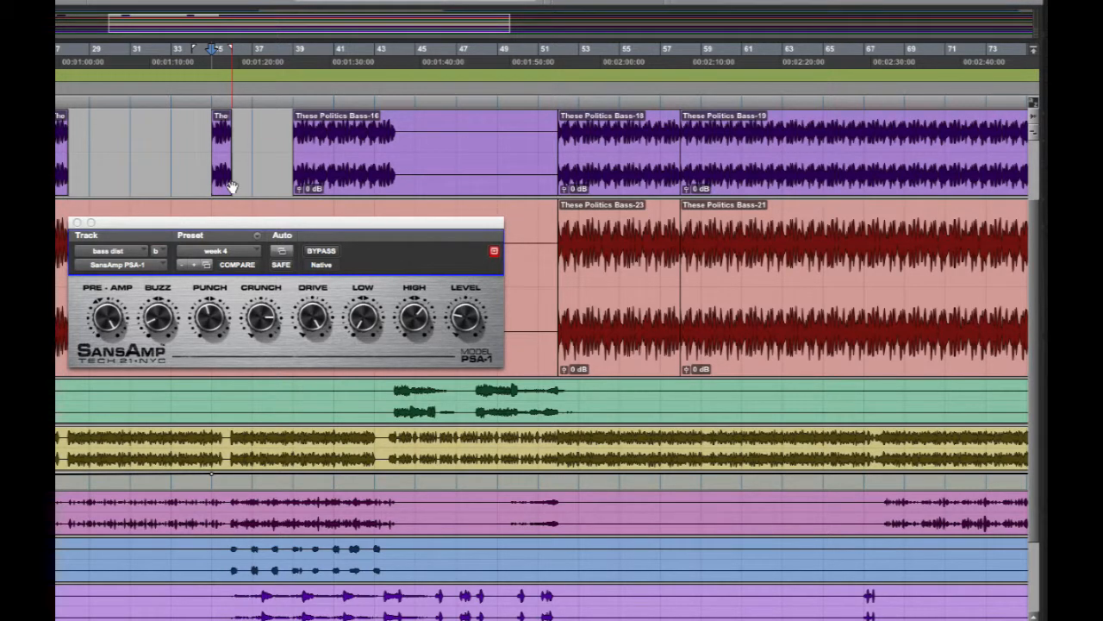
pyautogui.click(221, 187)
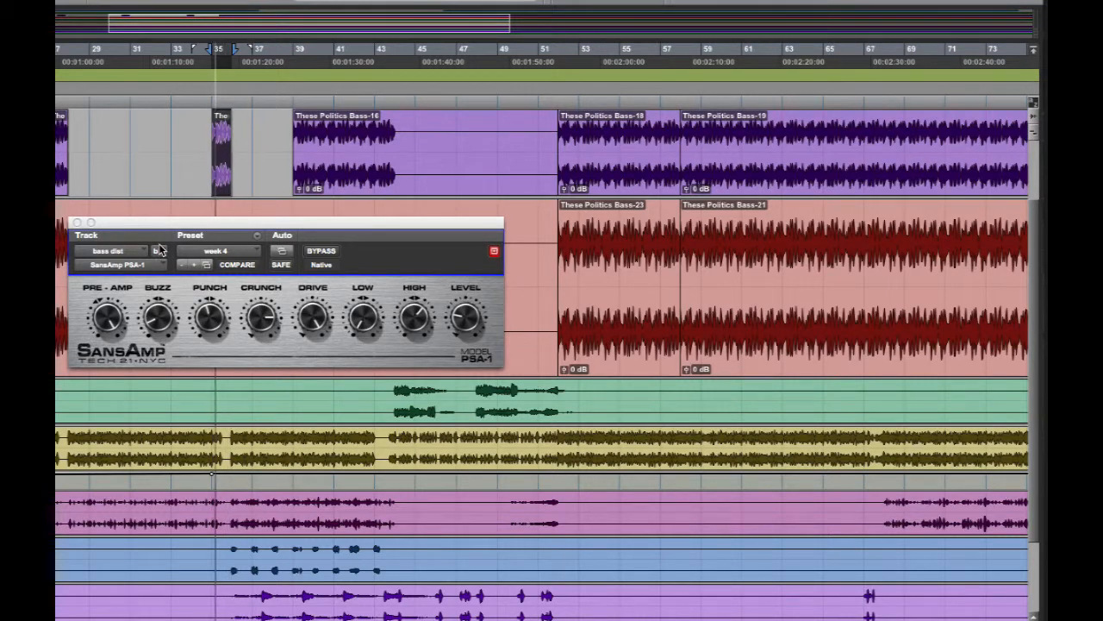
pyautogui.press('space')
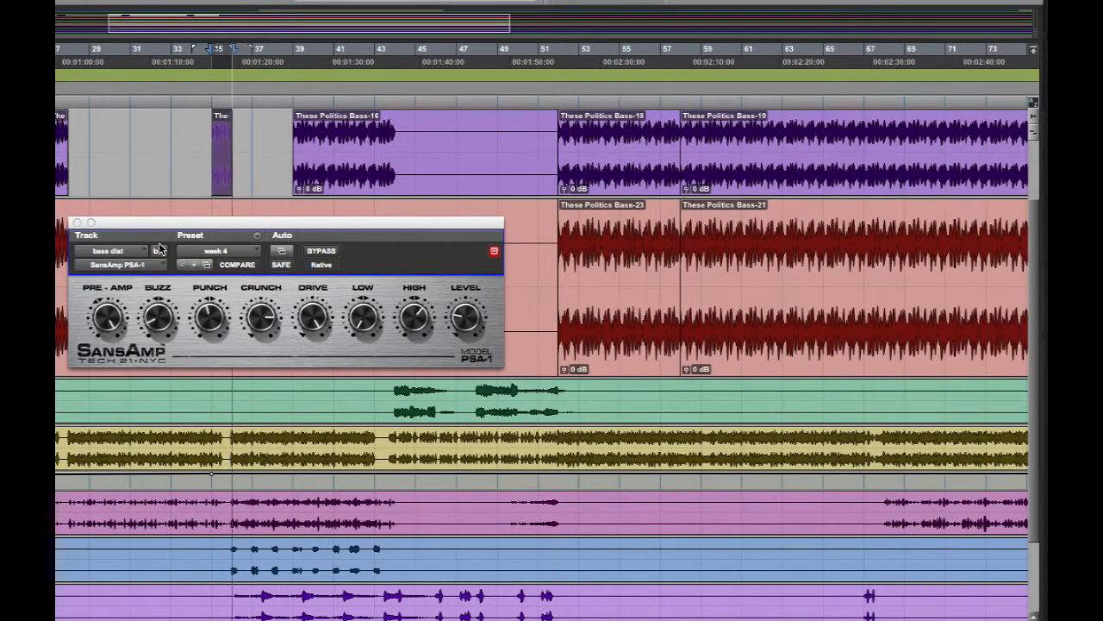
# Insert a stereo EQ3 1-Band ahead of the SansAmp on bass dist and set its filter type to High-Pass.
pyautogui.scroll(-2, 543, 362)
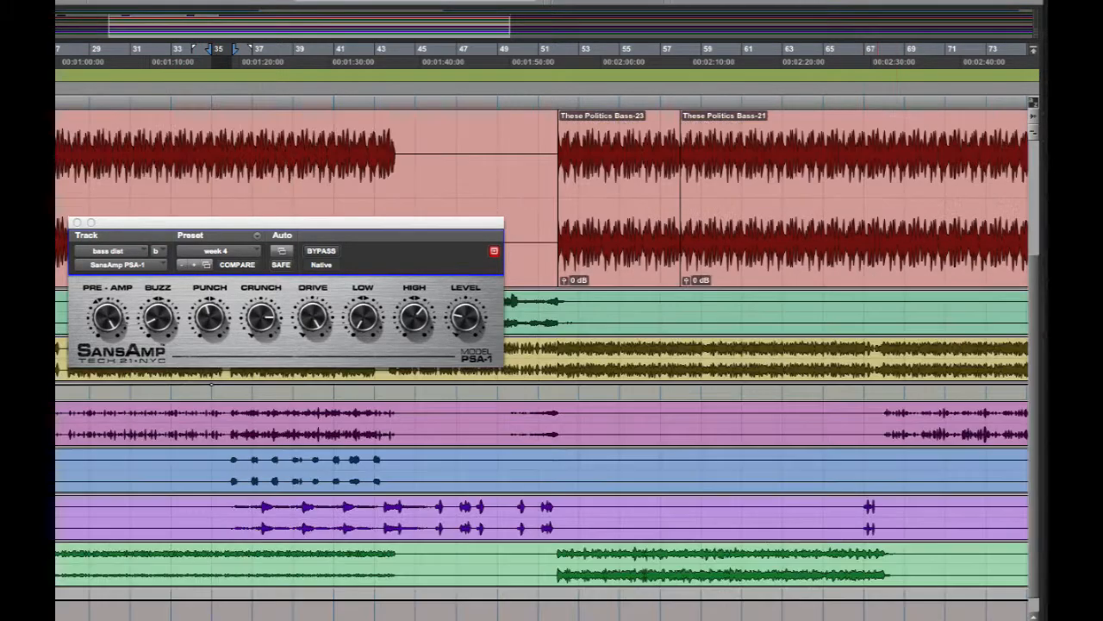
pyautogui.scroll(4, 768, 268)
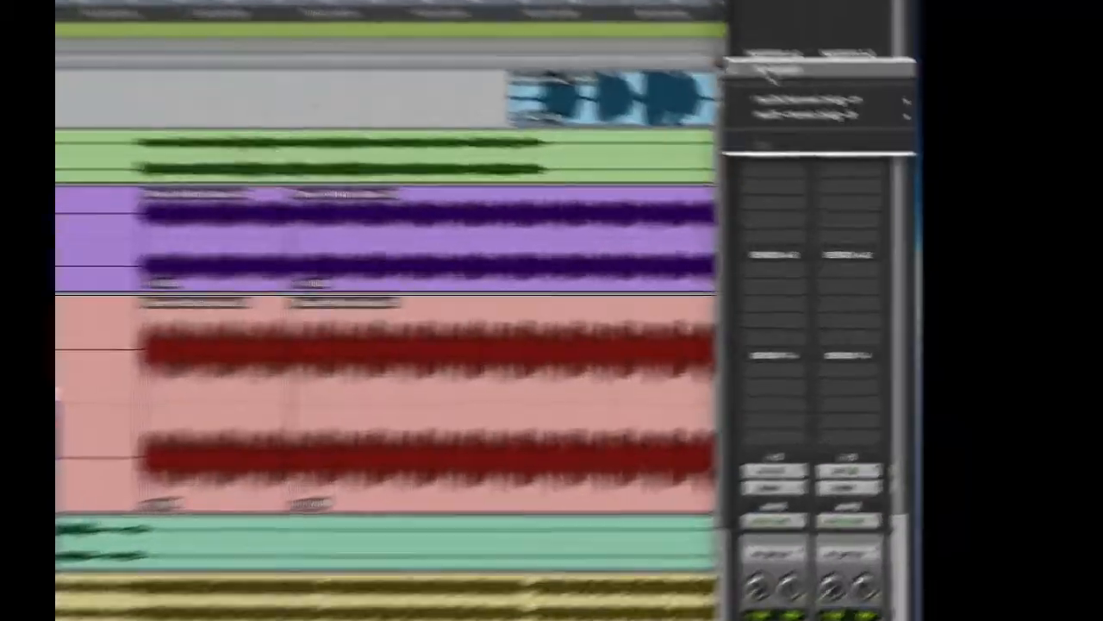
pyautogui.click(955, 157)
pyautogui.moveTo(952, 172)
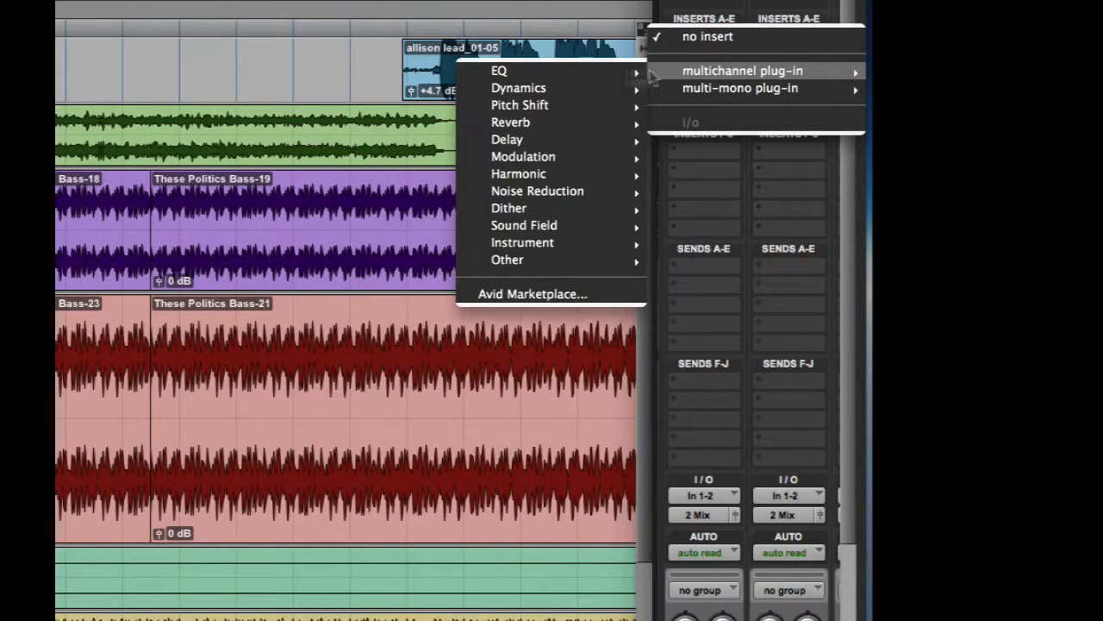
pyautogui.moveTo(552, 69)
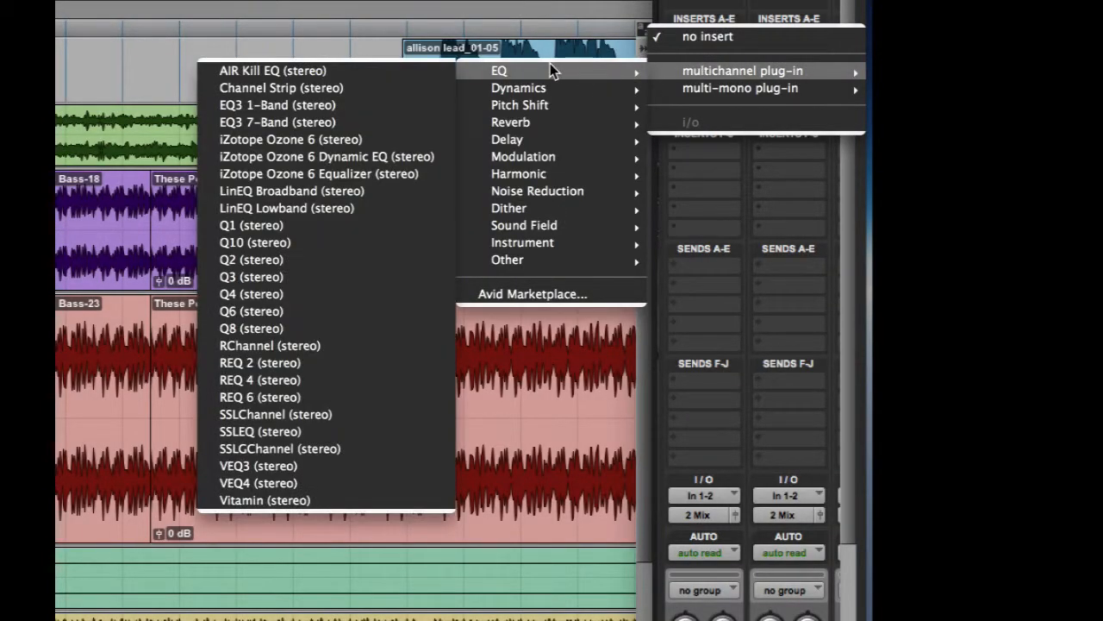
pyautogui.click(339, 103)
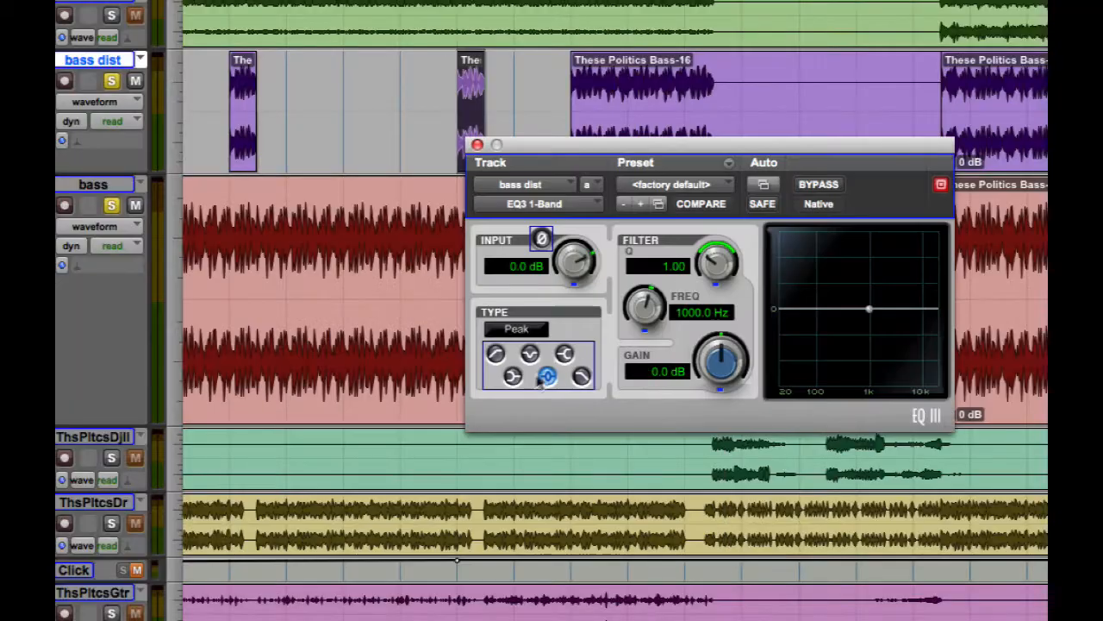
pyautogui.click(496, 355)
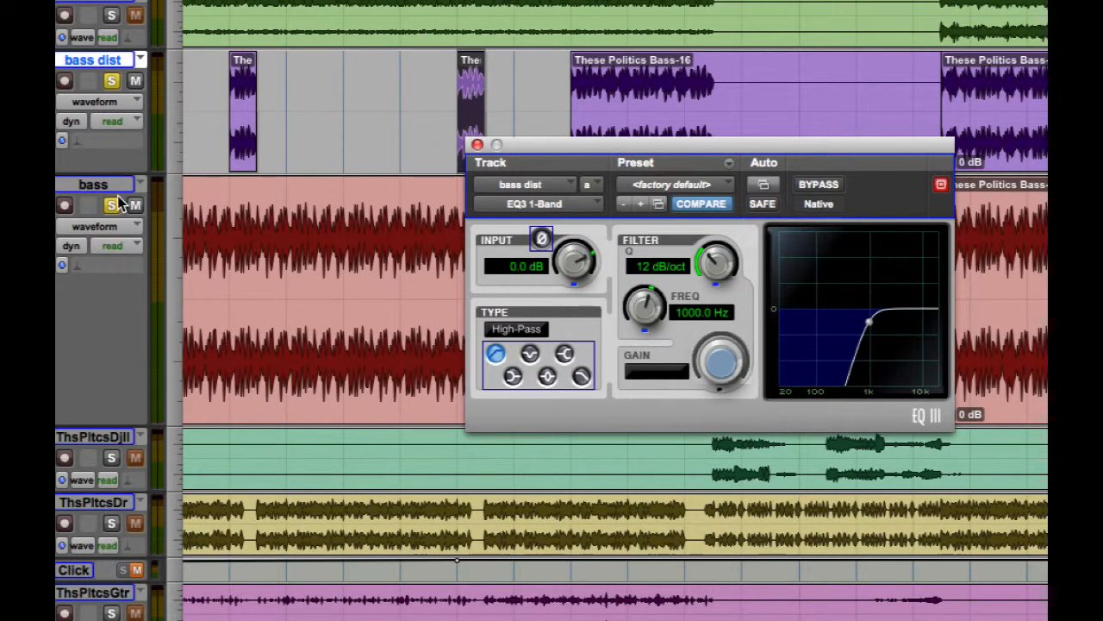
# Set the high-pass frequency to 373.7 Hz while playing bass dist without the bass, and solo the bass track again.
pyautogui.press('space')
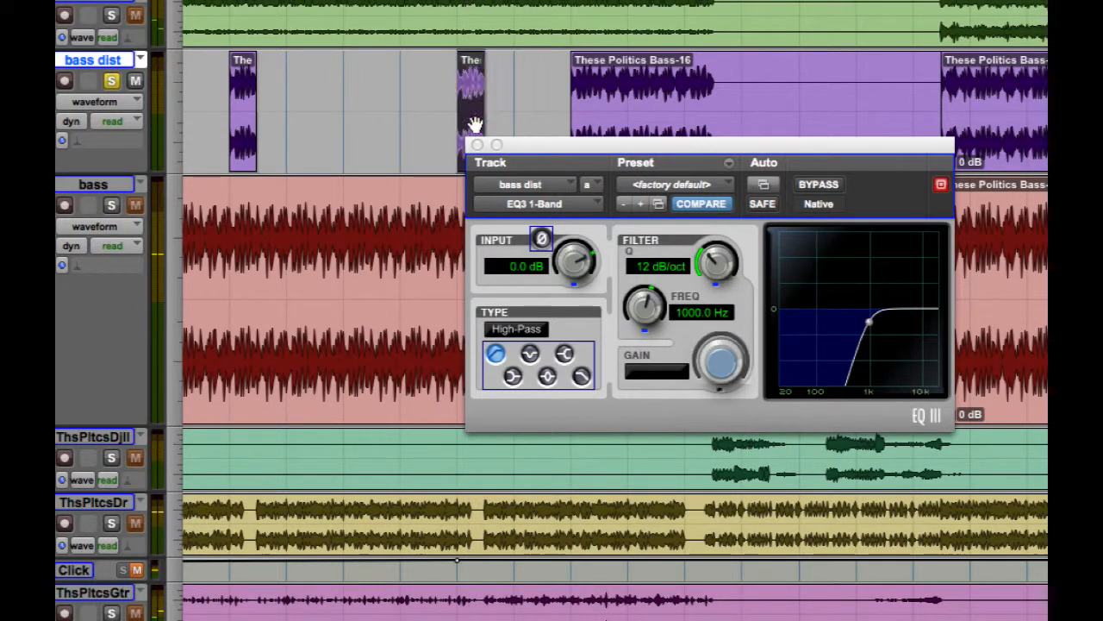
pyautogui.moveTo(645, 306); pyautogui.dragTo(642, 354)
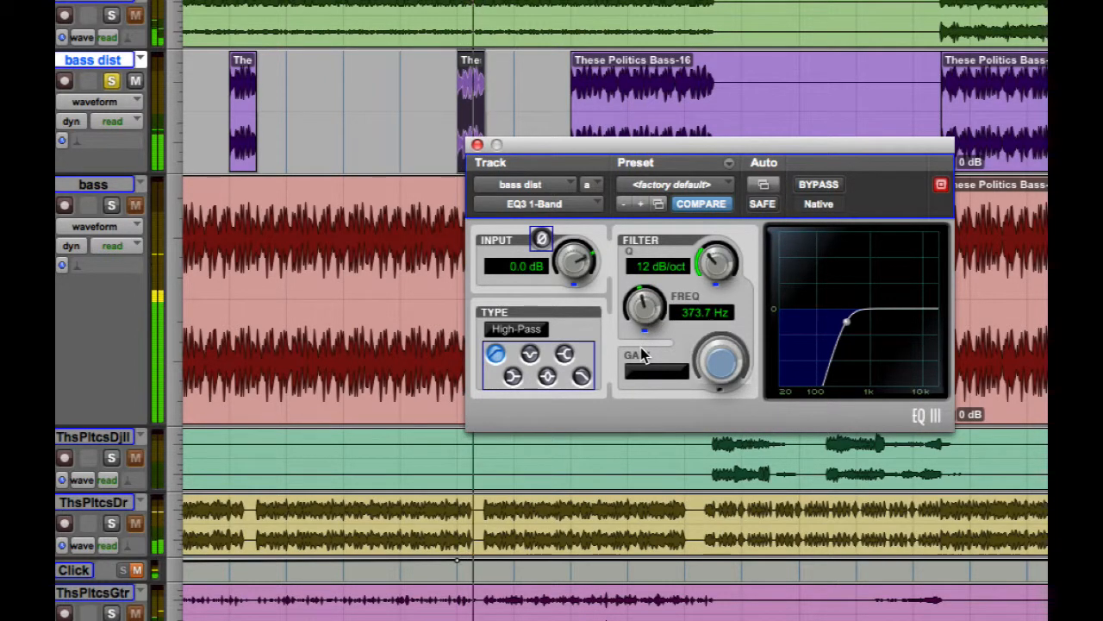
pyautogui.click(112, 206)
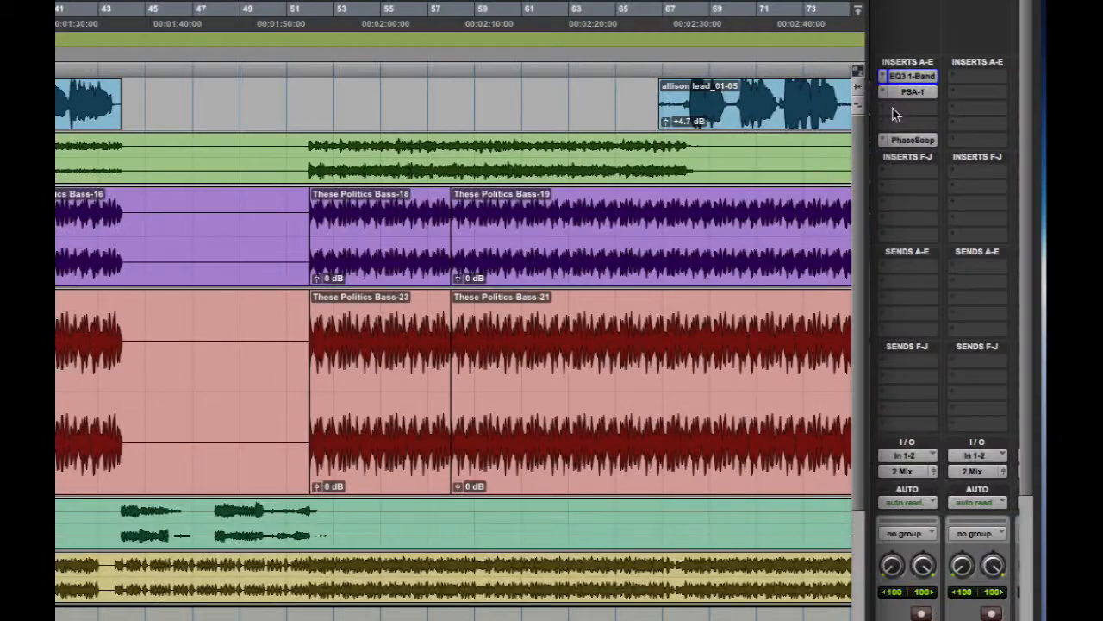
# Insert the stereo AIR Stereo Width plug-in after the SansAmp on bass dist, bypass it and load the "06 Wider" preset.
pyautogui.click(894, 111)
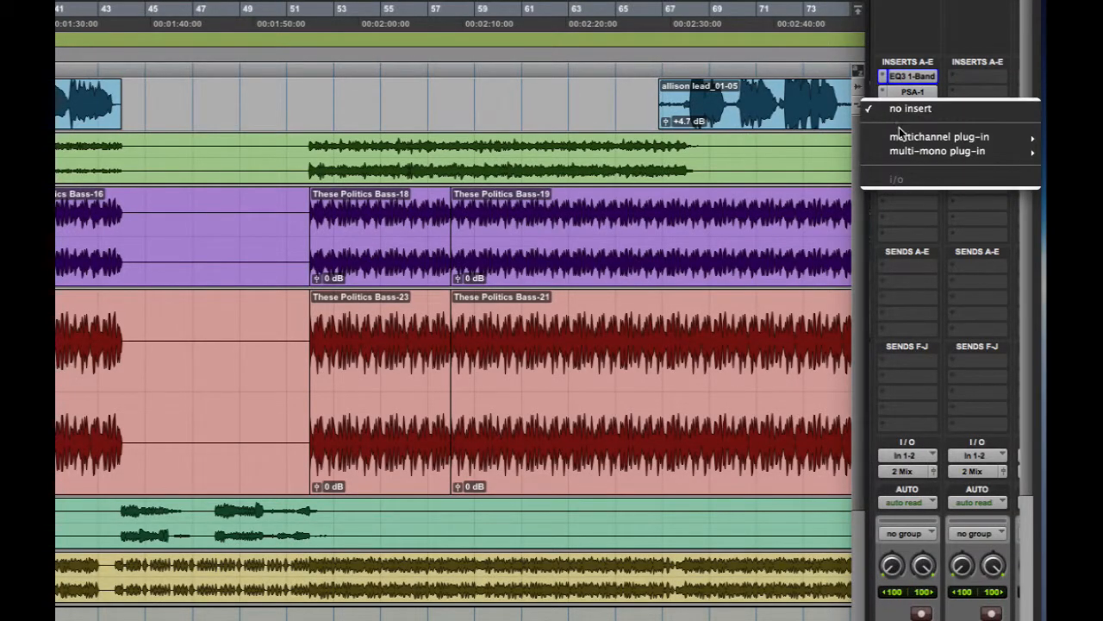
pyautogui.moveTo(900, 135)
pyautogui.moveTo(789, 276)
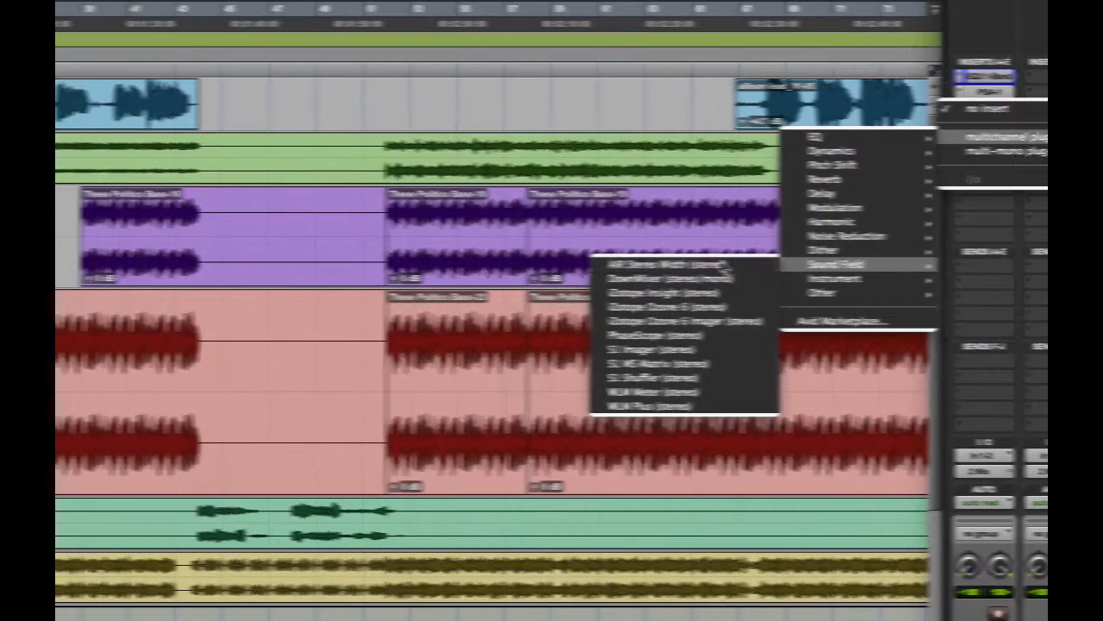
pyautogui.click(665, 265)
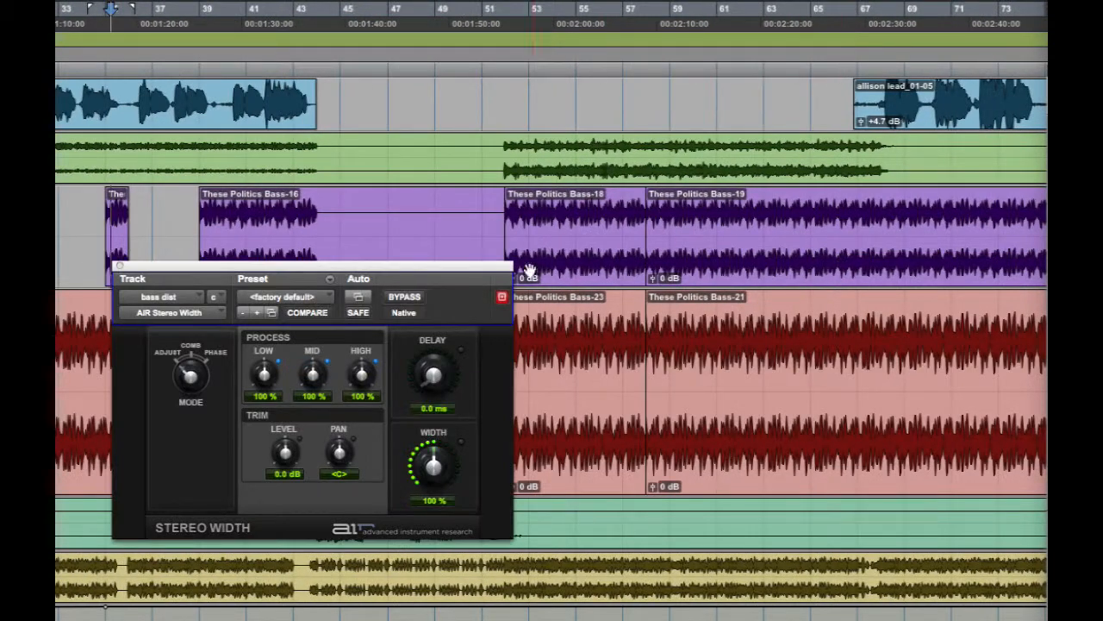
pyautogui.moveTo(422, 263); pyautogui.dragTo(566, 277)
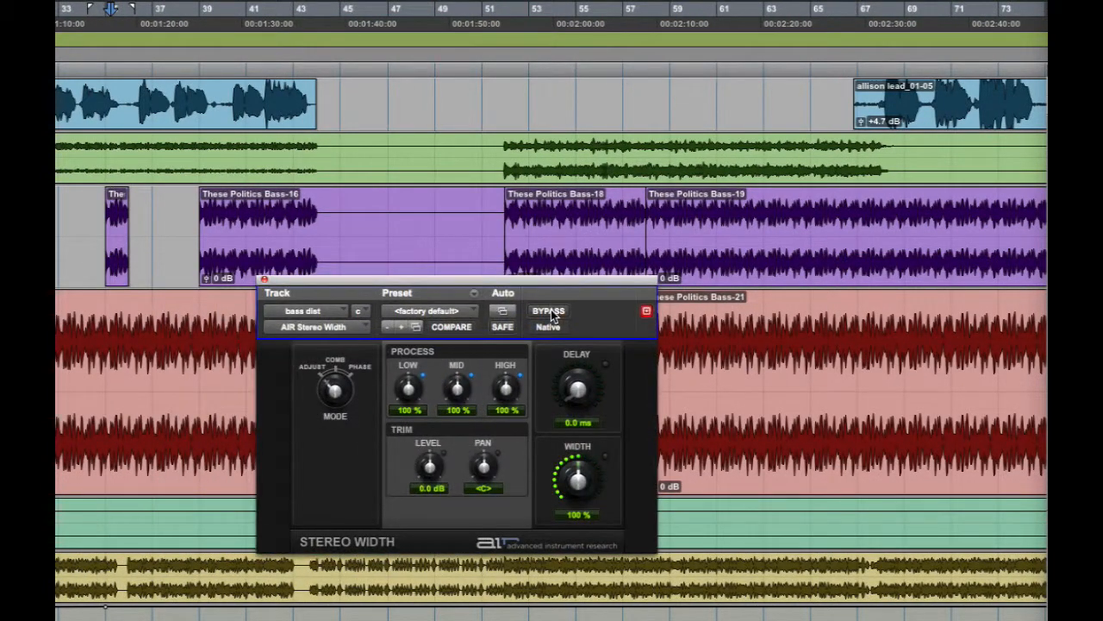
pyautogui.click(427, 311)
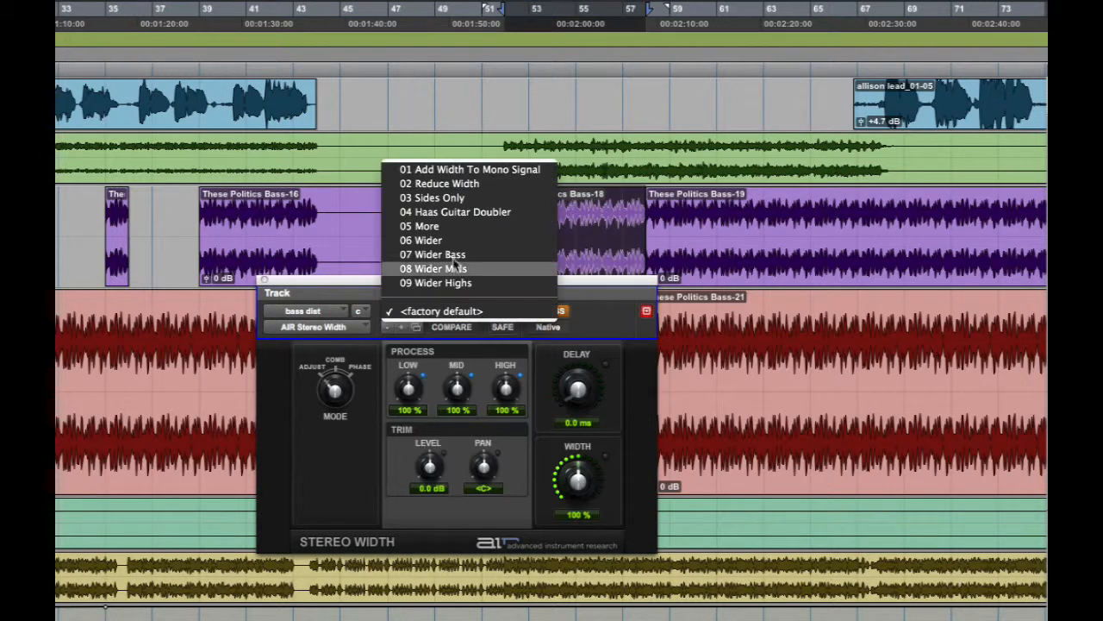
pyautogui.click(456, 243)
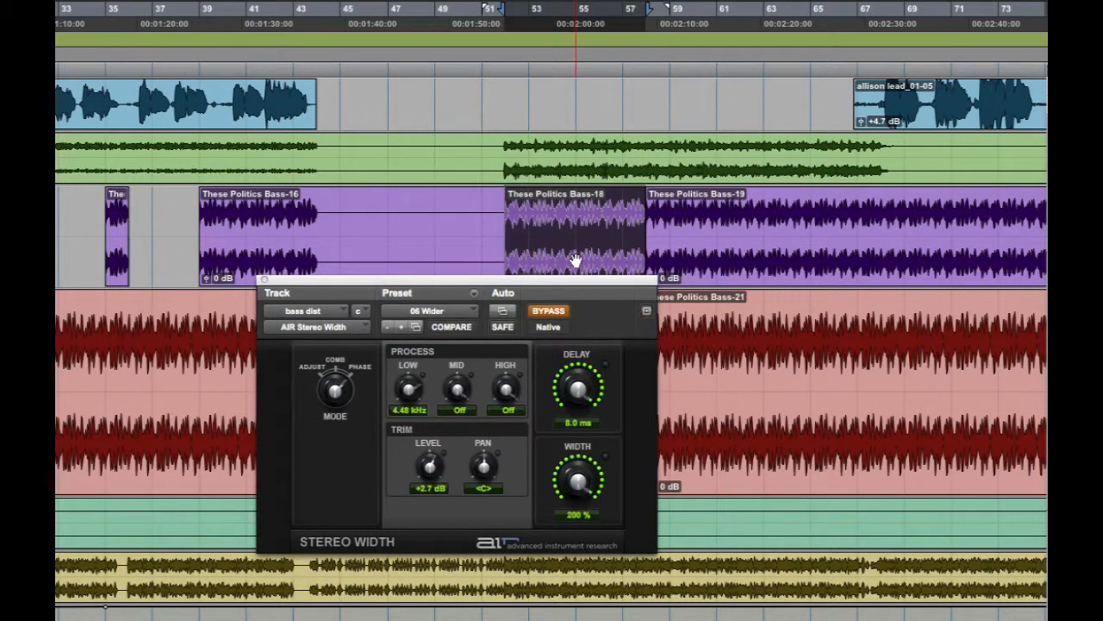
# Play the bass dist clip at bar 52 and turn off the Stereo Width bypass during playback to compare the sound.
pyautogui.press('space')
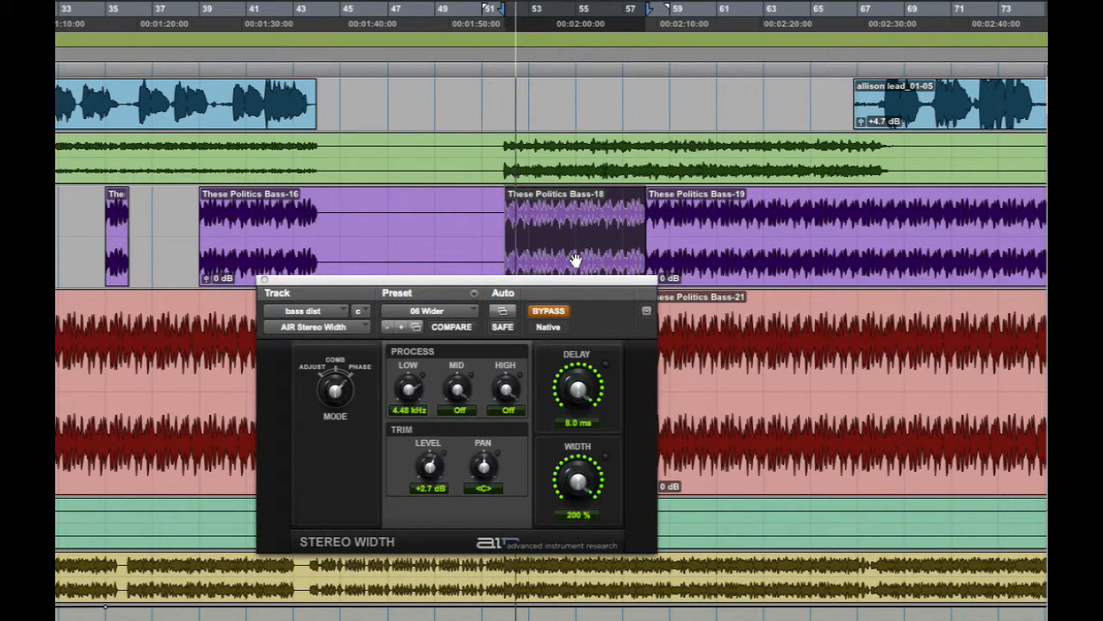
pyautogui.click(548, 311)
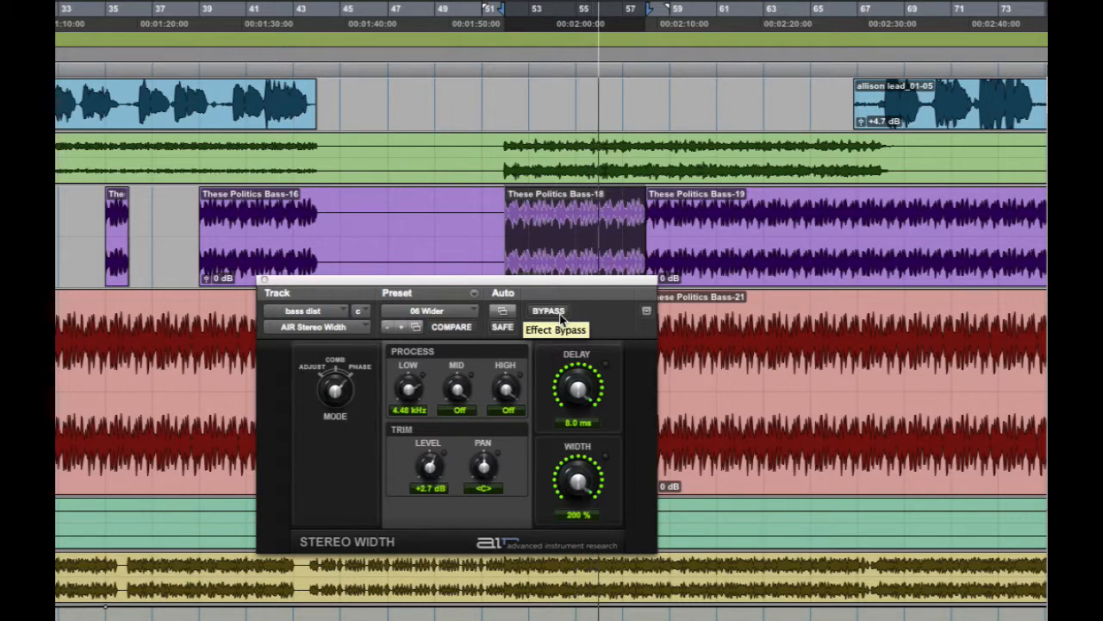
pyautogui.press('space')
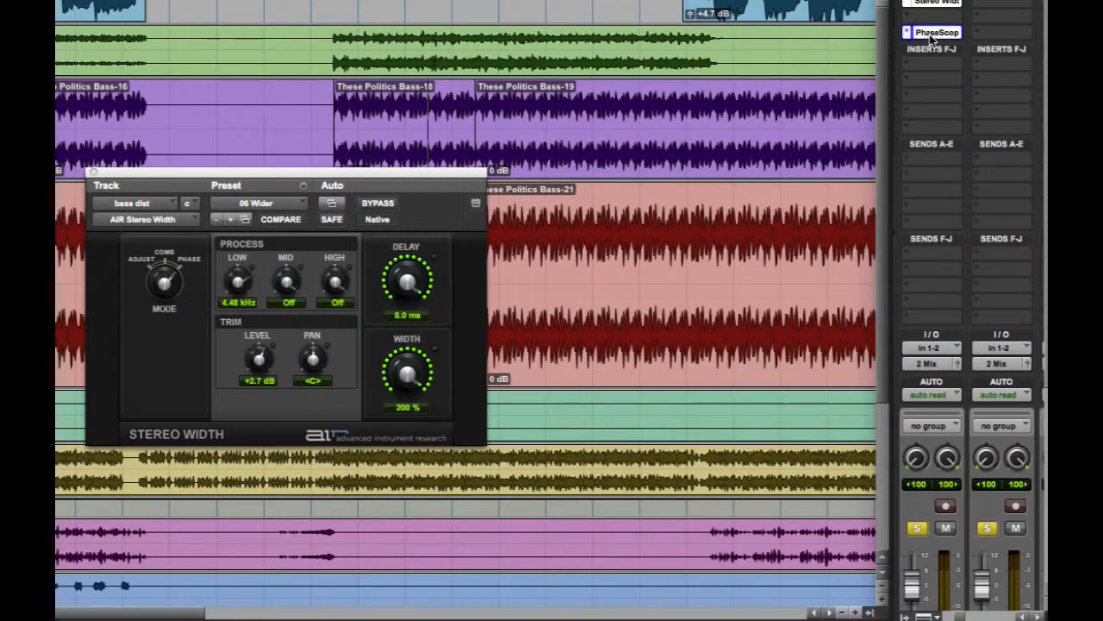
# Compare the stereo image of bass dist in PhaseScope while playing These Politics Bass-18 with Stereo Width first bypassed and then active.
pyautogui.click(935, 32)
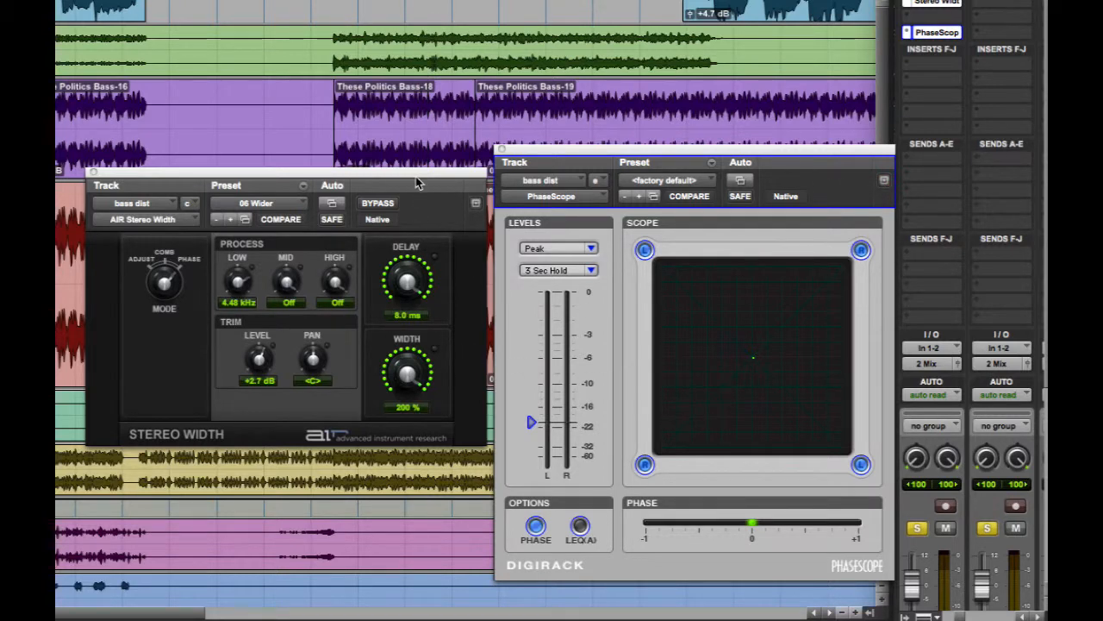
pyautogui.click(385, 158)
pyautogui.click(379, 203)
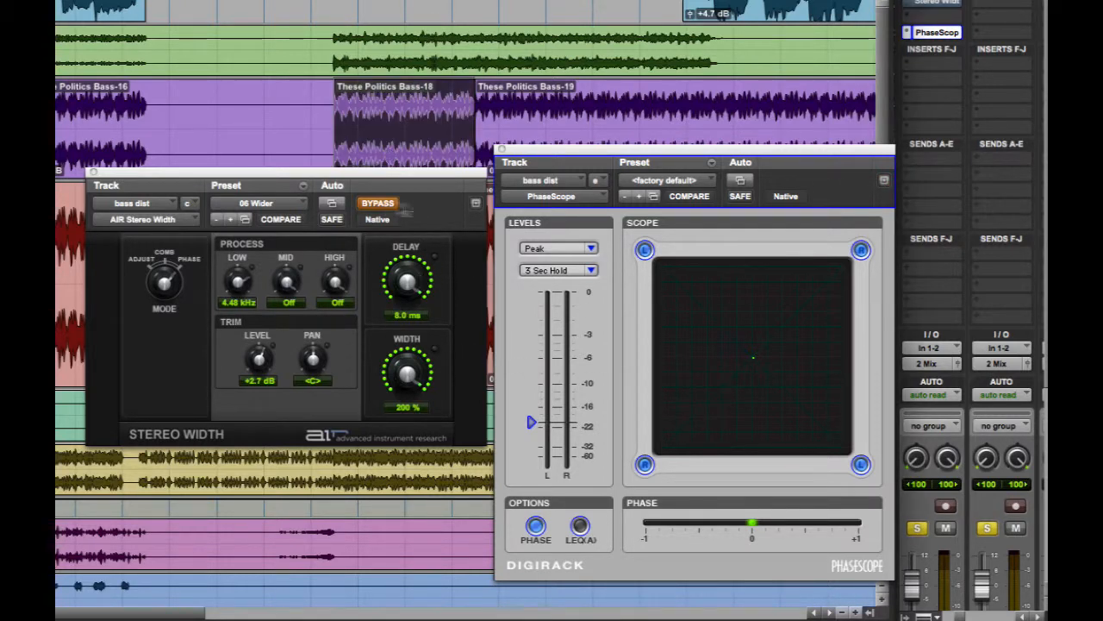
pyautogui.press('space')
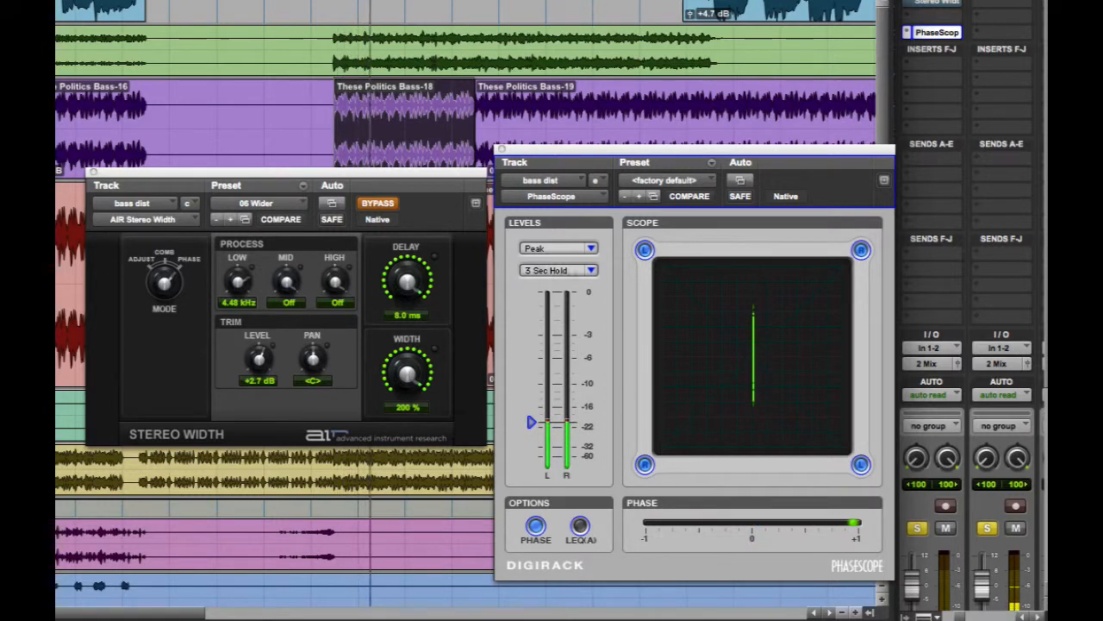
pyautogui.click(379, 205)
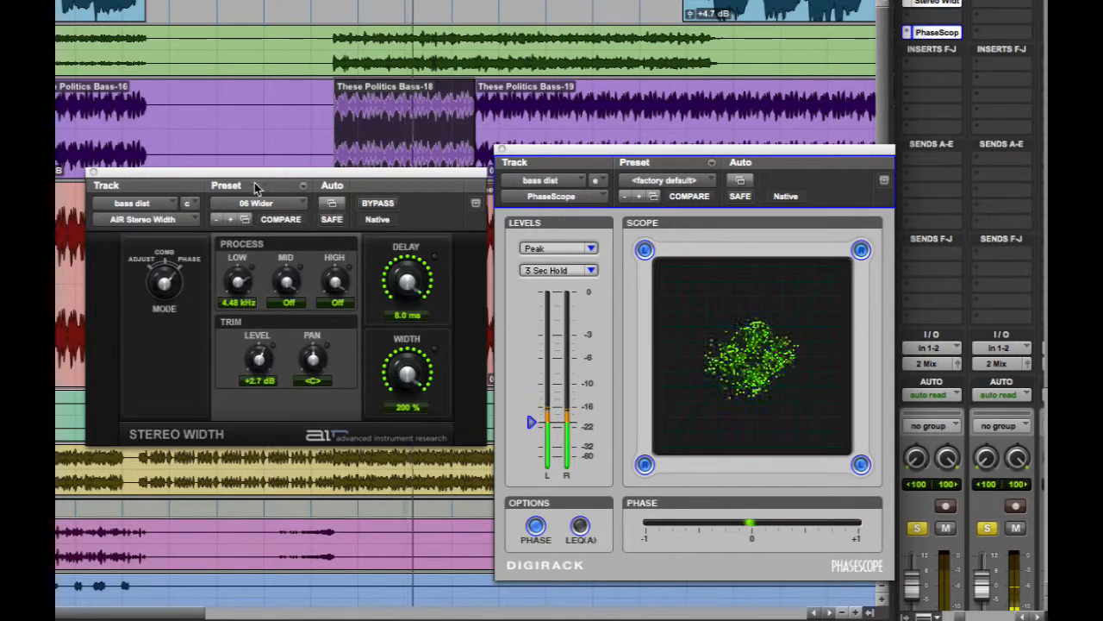
pyautogui.press('space')
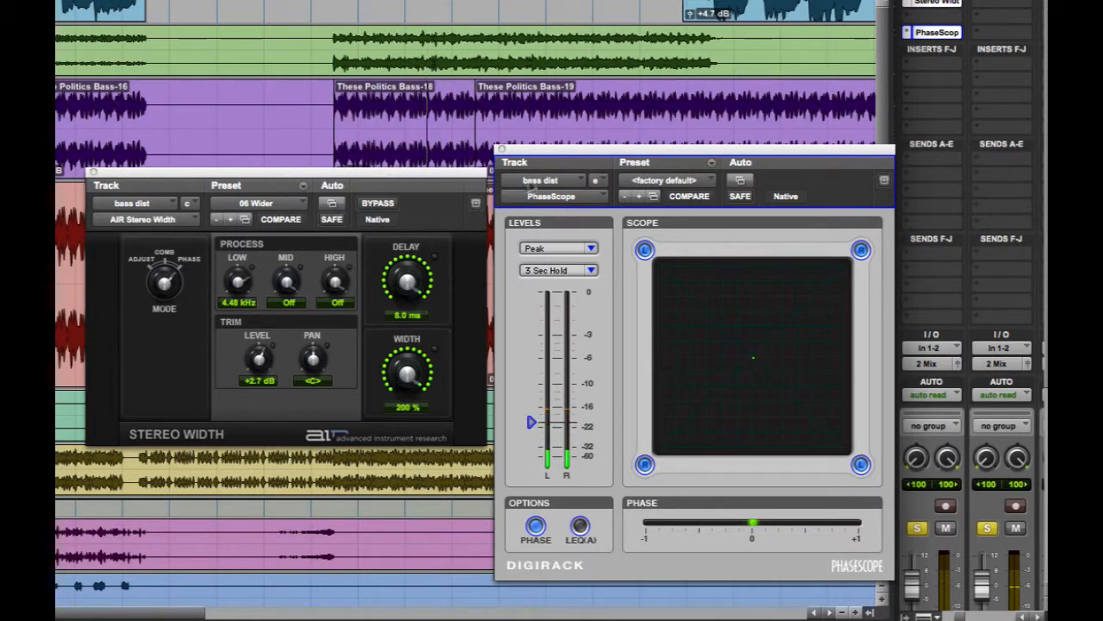
pyautogui.keyDown('alt'); pyautogui.click(503, 149); pyautogui.keyUp('alt')
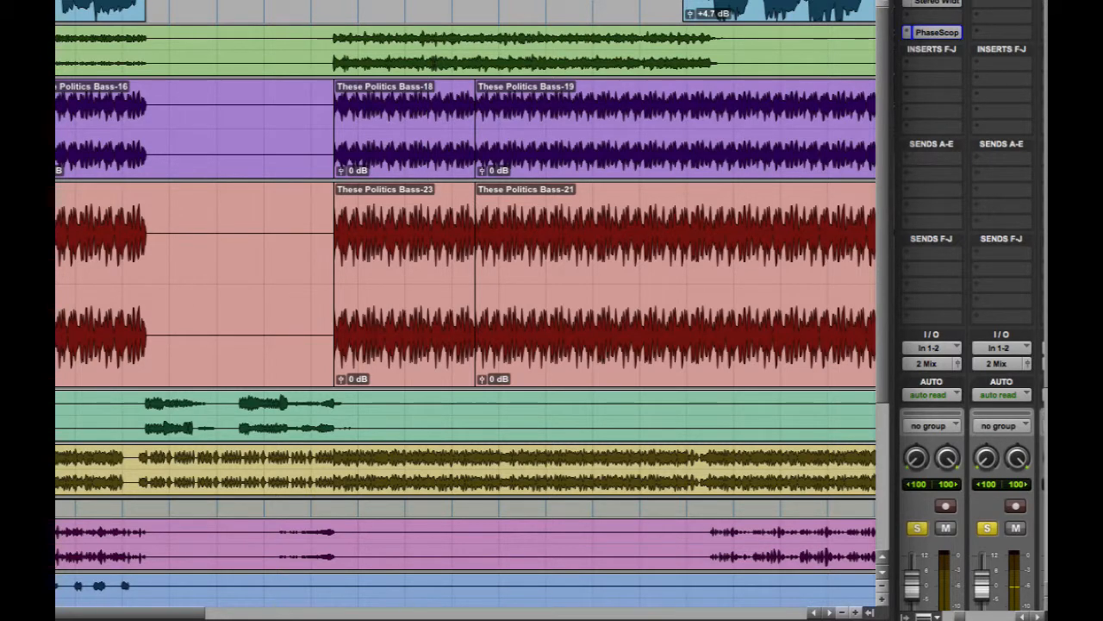
# Insert a stereo EQ3 1-Band on the bass track and set it to a Low-Pass filter at 5.82 kHz.
pyautogui.scroll(-3, 853, 34)
pyautogui.scroll(3, 655, 52)
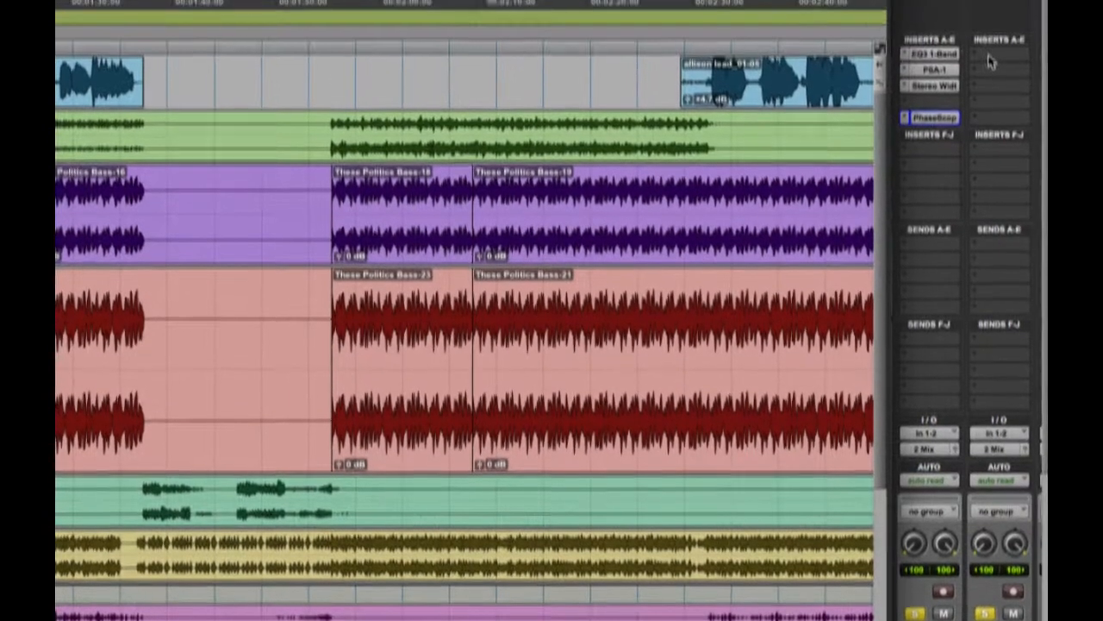
pyautogui.click(991, 80)
pyautogui.moveTo(962, 109)
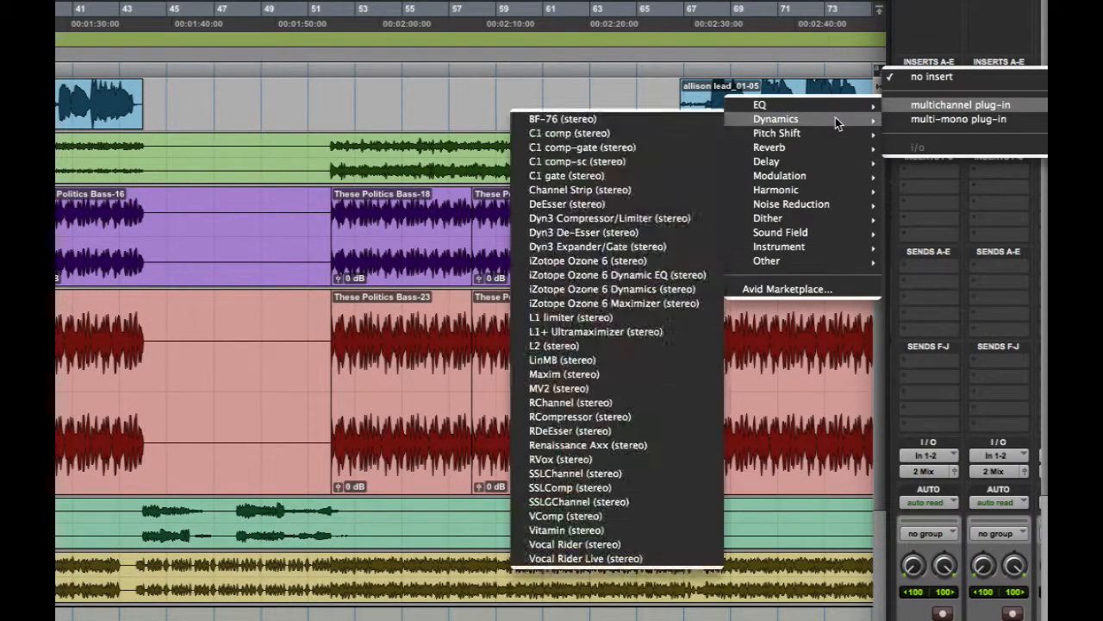
pyautogui.moveTo(793, 104)
pyautogui.click(615, 132)
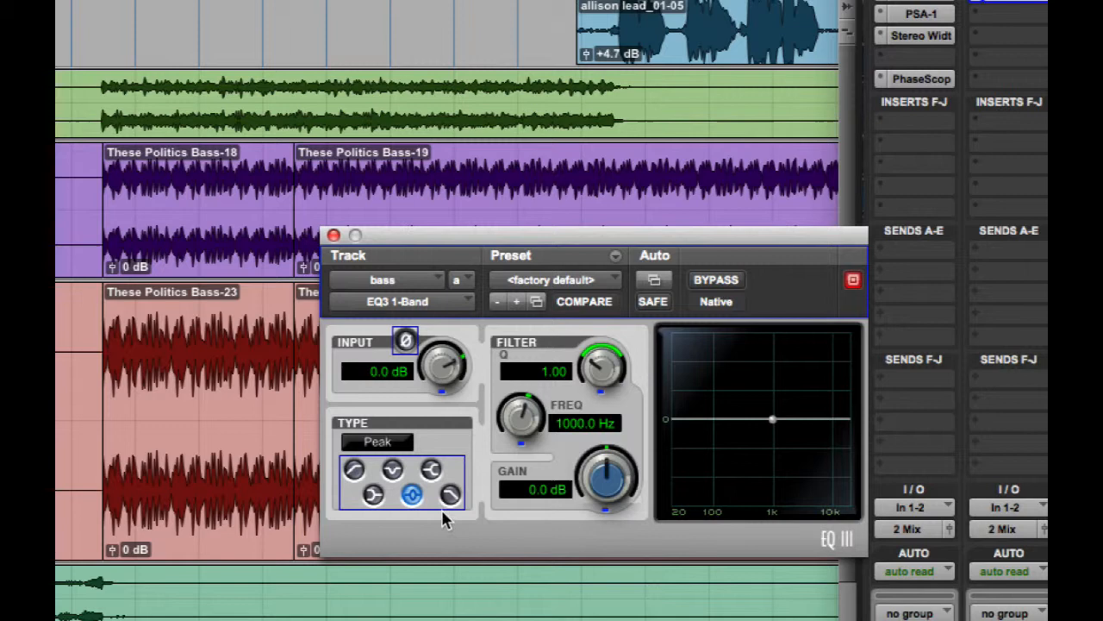
pyautogui.click(450, 494)
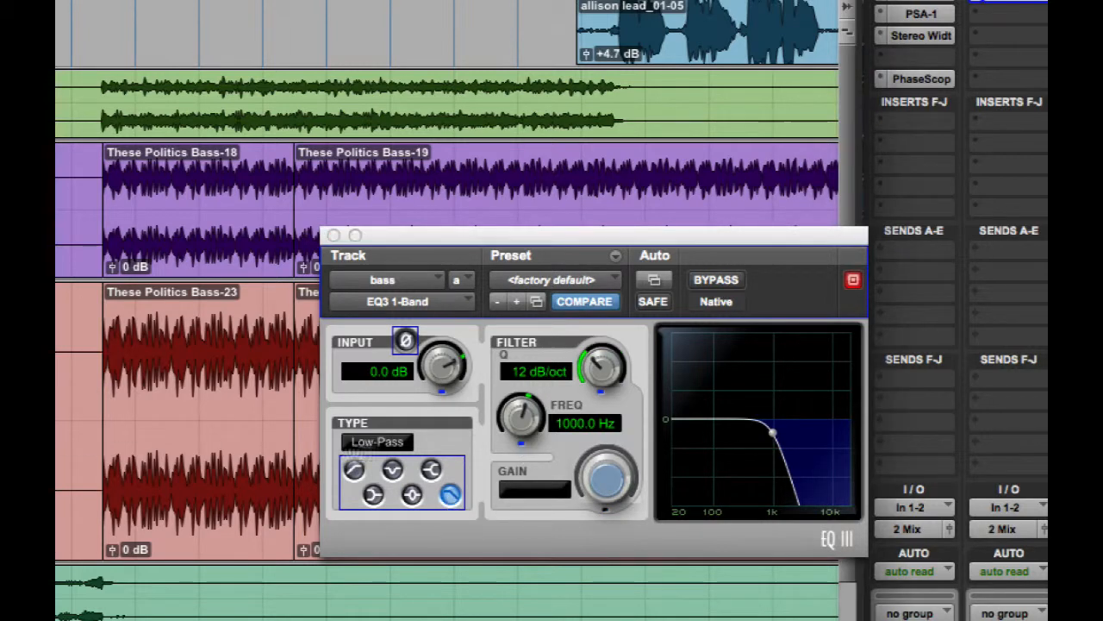
pyautogui.moveTo(522, 416); pyautogui.dragTo(506, 326)
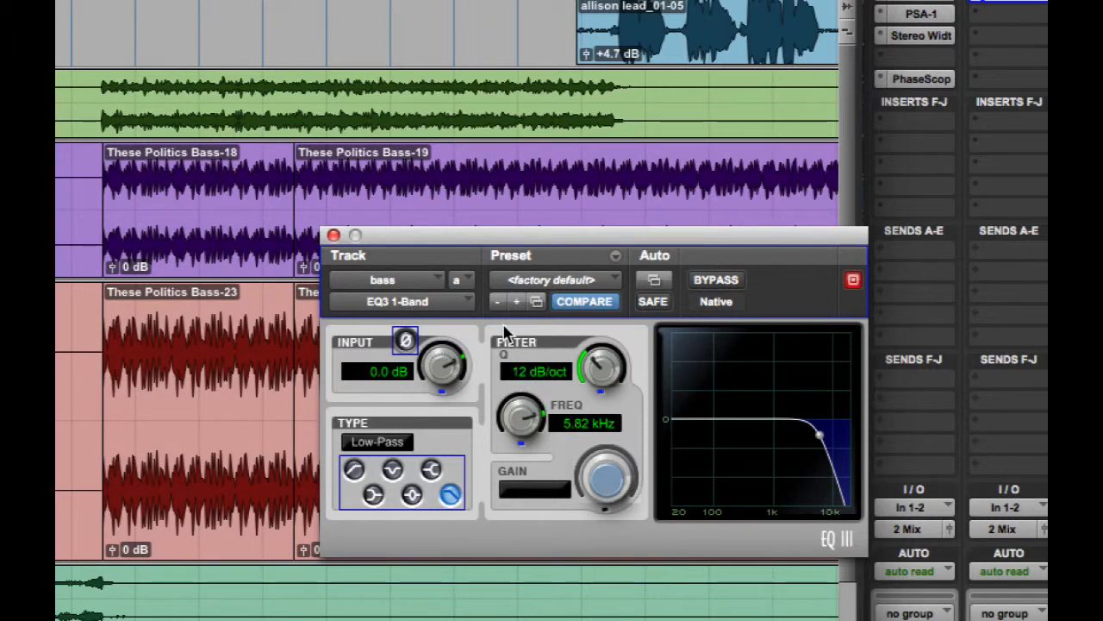
pyautogui.click(334, 235)
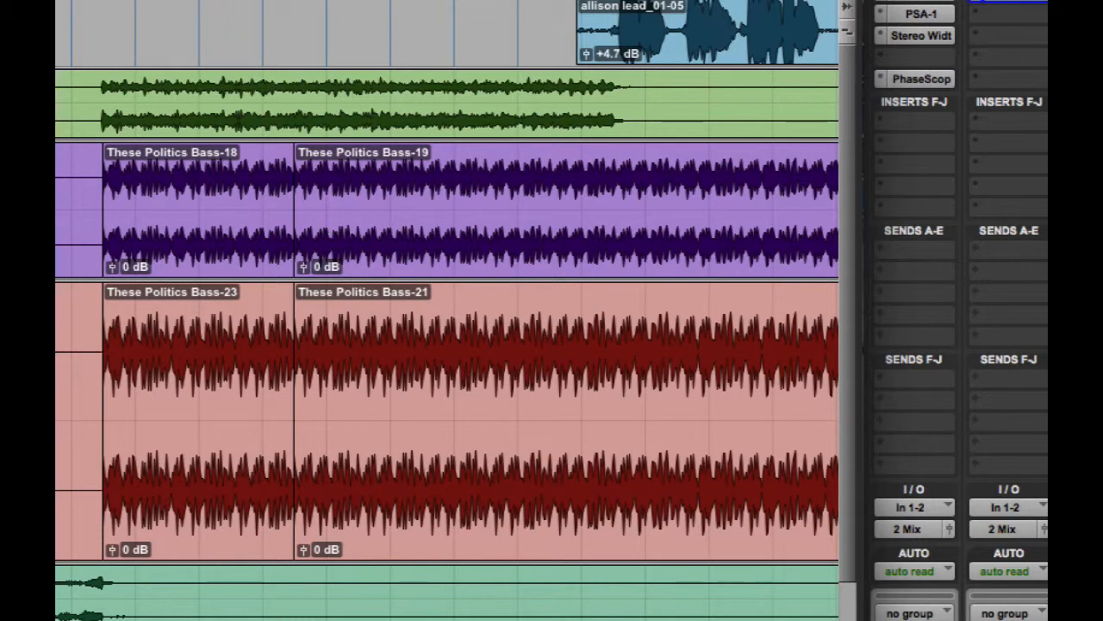
# Enable Master Bypass for plug-in automation on the bass track's EQ3 1-Band.
pyautogui.hscroll(-10, 449, 258)
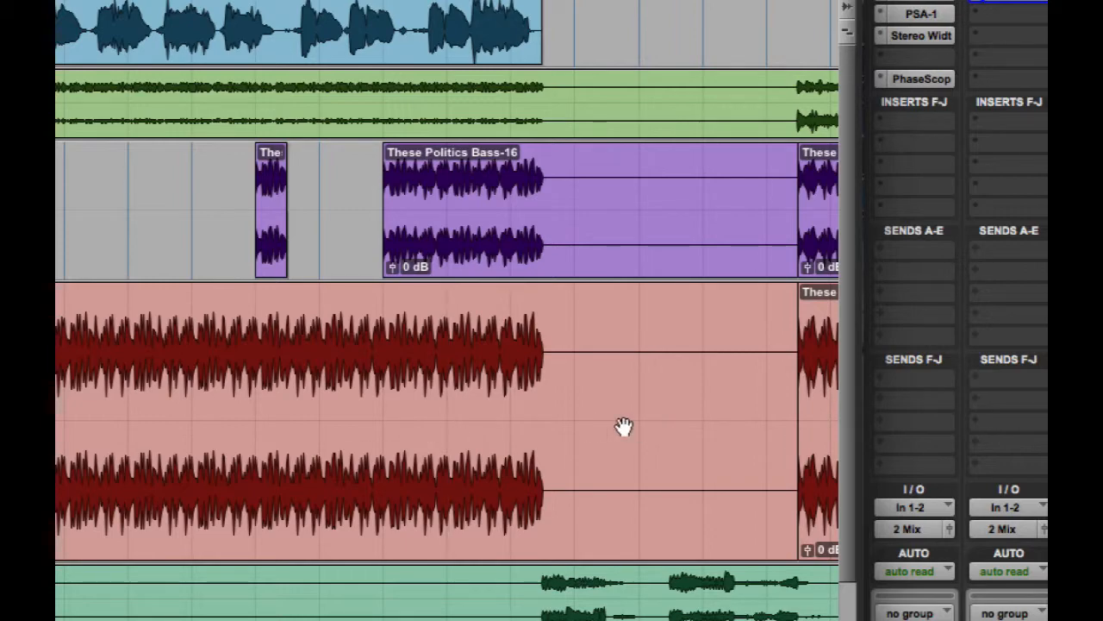
pyautogui.click(1009, 2)
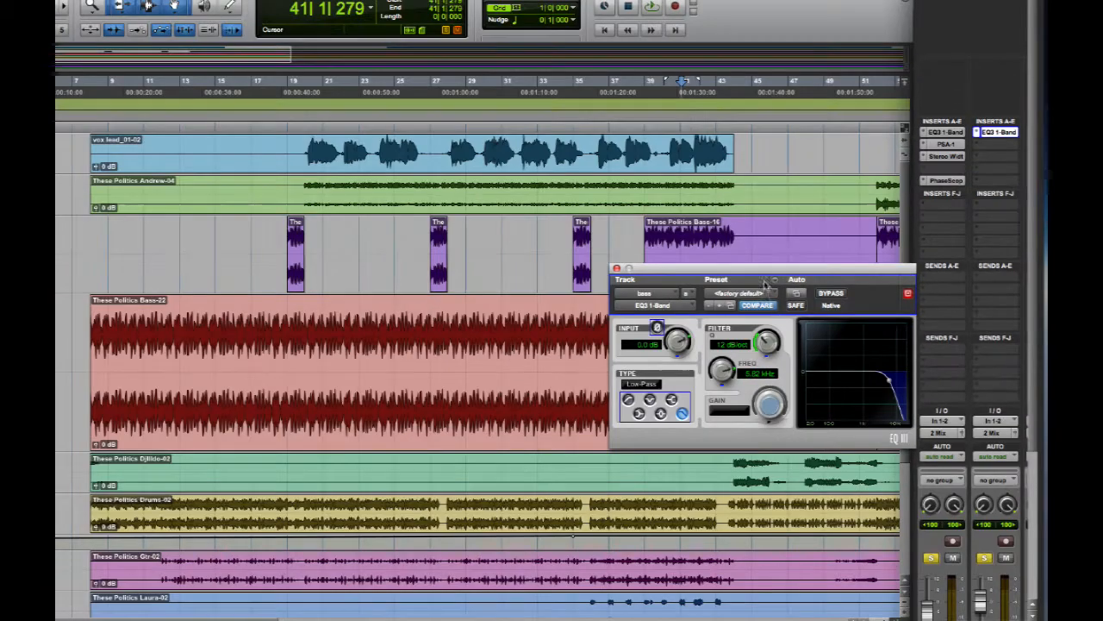
pyautogui.click(797, 298)
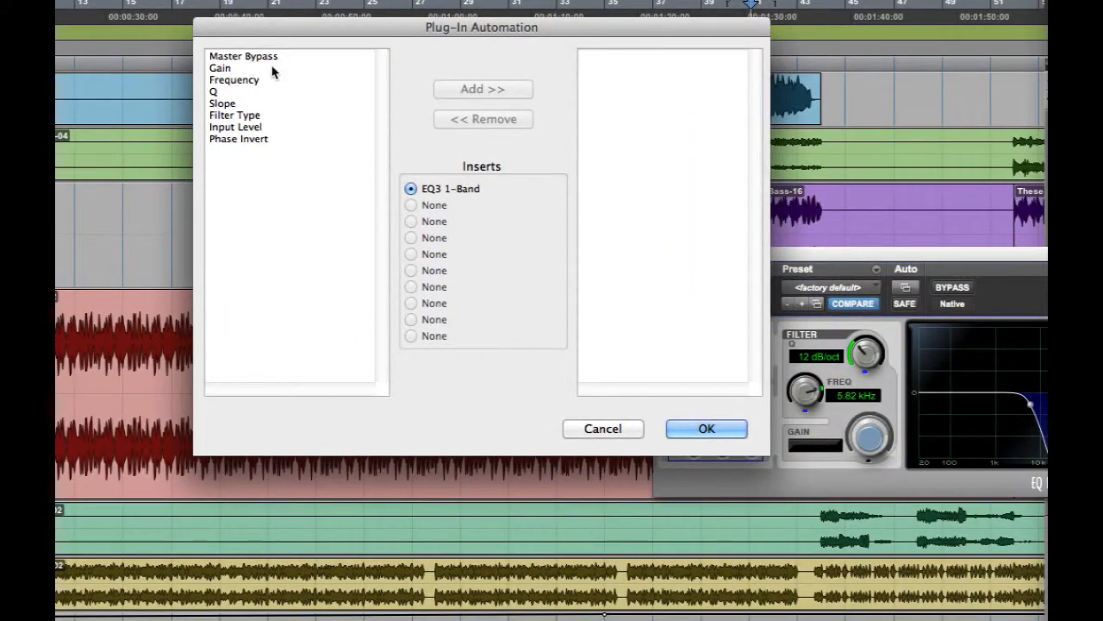
pyautogui.click(269, 67)
pyautogui.click(270, 56)
pyautogui.click(468, 89)
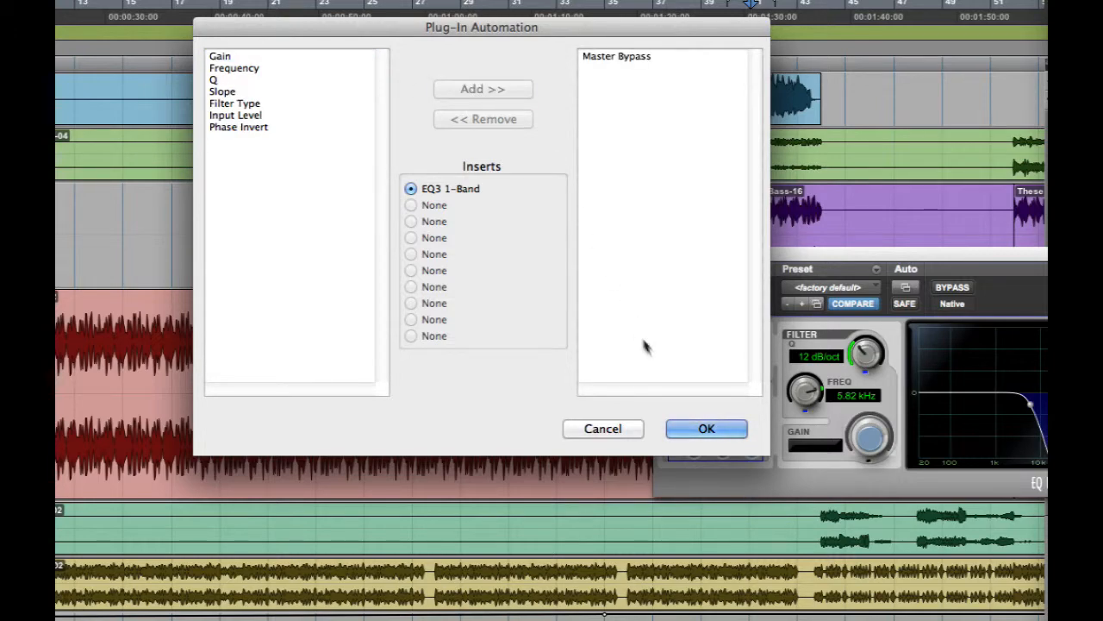
pyautogui.click(707, 428)
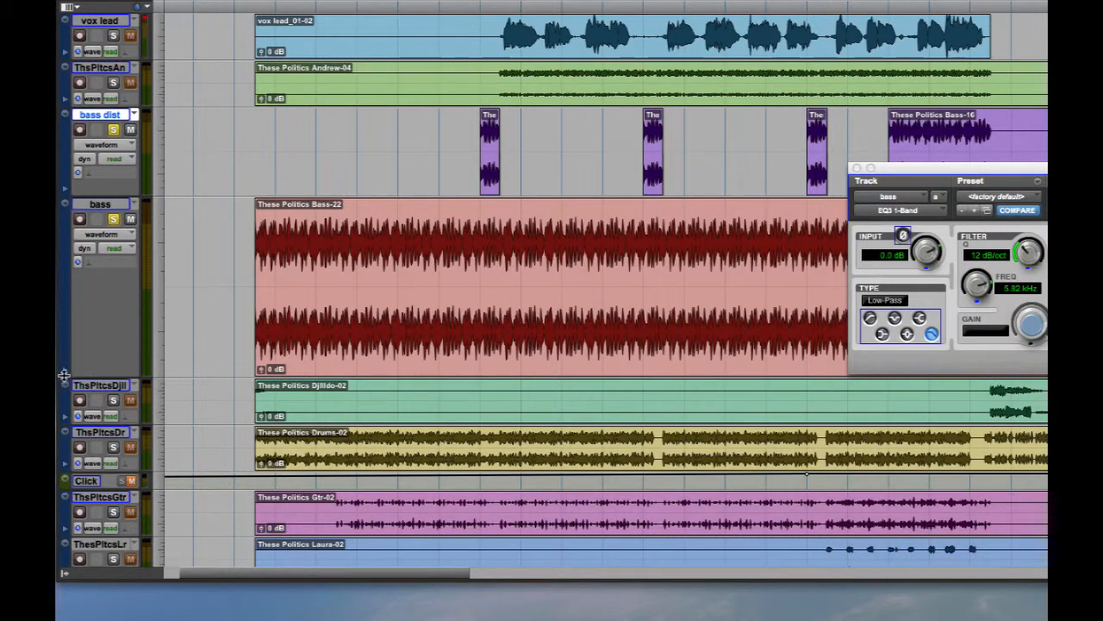
# Show the EQ3 1-Band Master Bypass automation lane under the bass track and raise its line so the EQ is bypassed throughout.
pyautogui.click(66, 376)
pyautogui.click(113, 387)
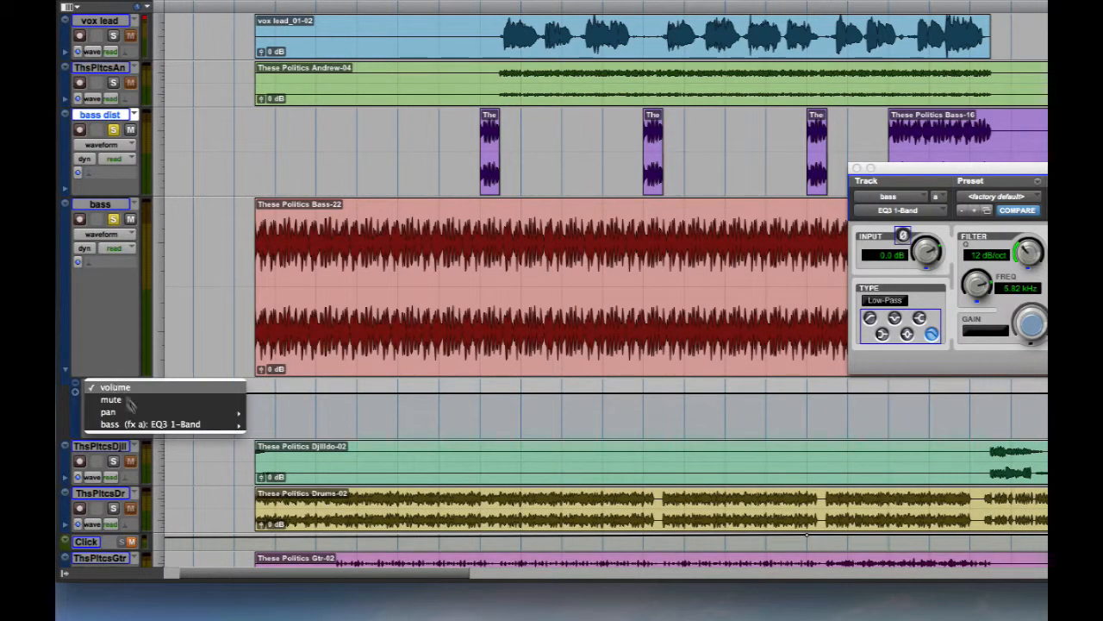
pyautogui.moveTo(147, 426)
pyautogui.click(278, 424)
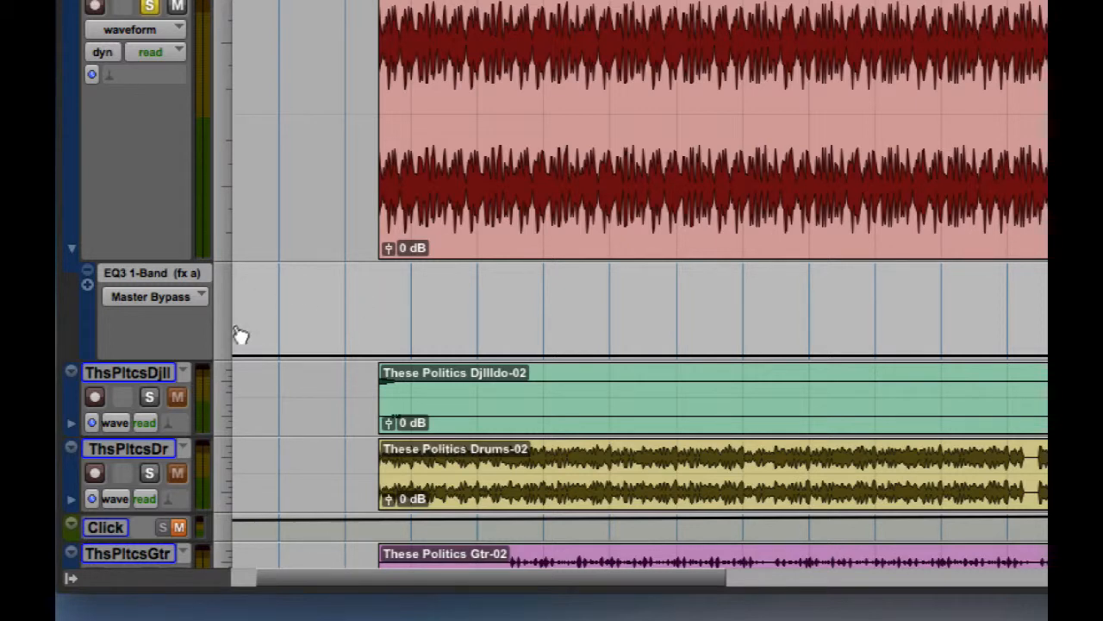
pyautogui.moveTo(246, 355); pyautogui.dragTo(235, 267)
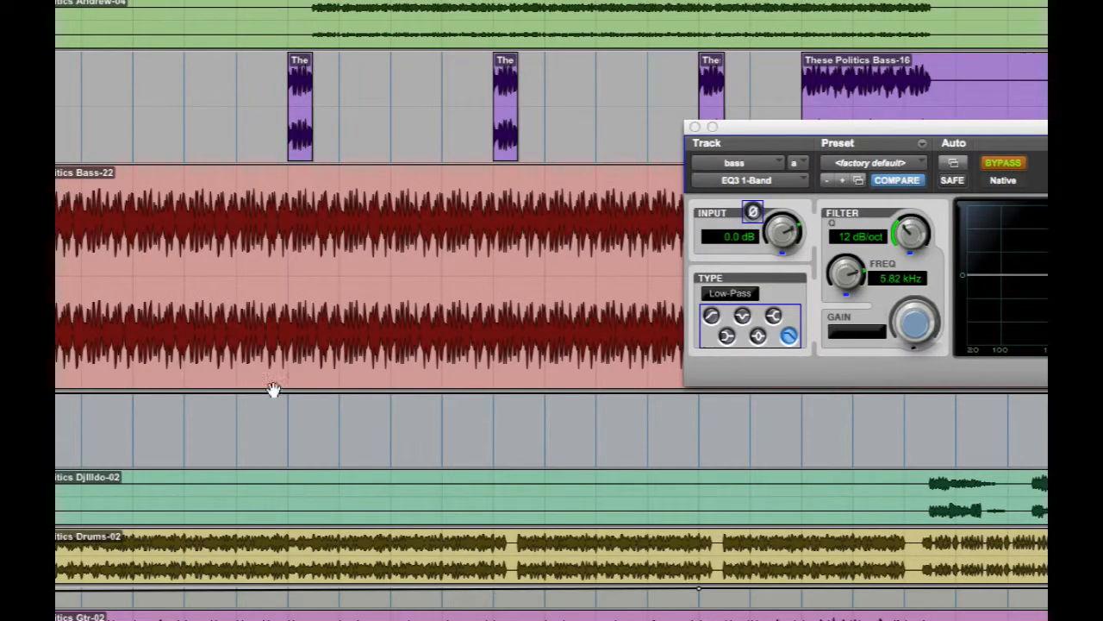
# Draw Master Bypass automation that activates the bass EQ only during the three short bass dist clips at bars 19, 27 and 35.
pyautogui.click(287, 463)
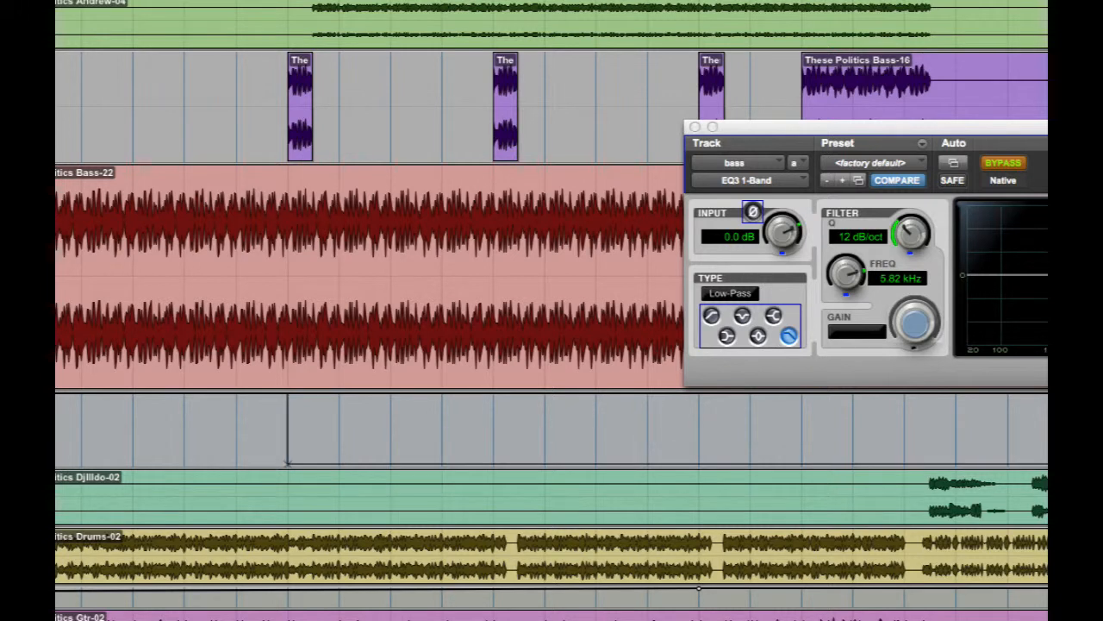
pyautogui.moveTo(288, 464); pyautogui.dragTo(288, 526)
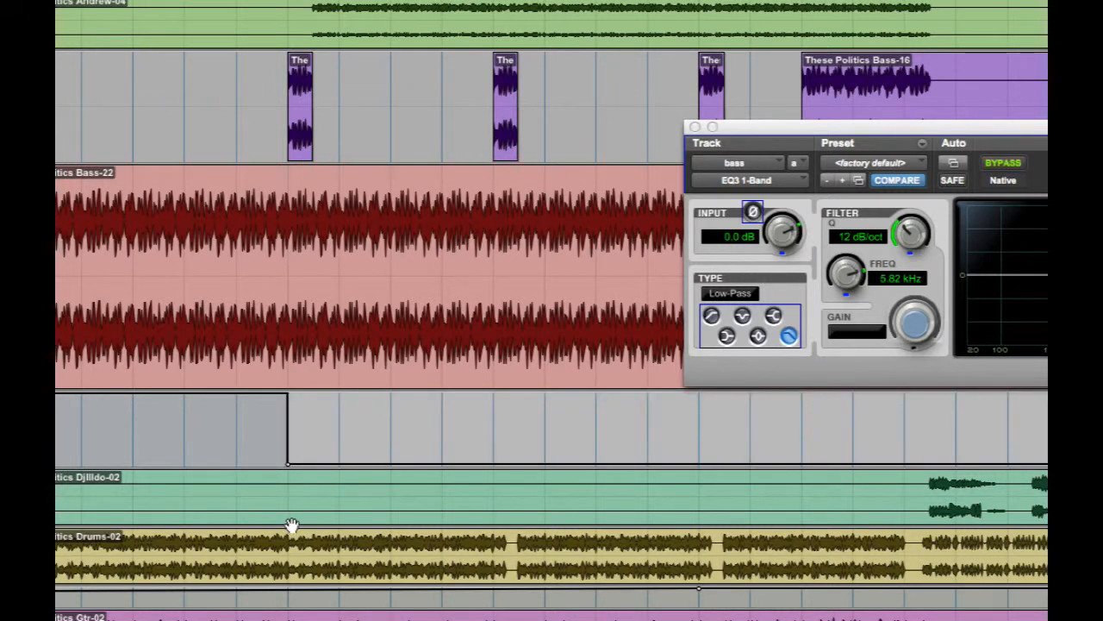
pyautogui.moveTo(313, 464); pyautogui.dragTo(310, 378)
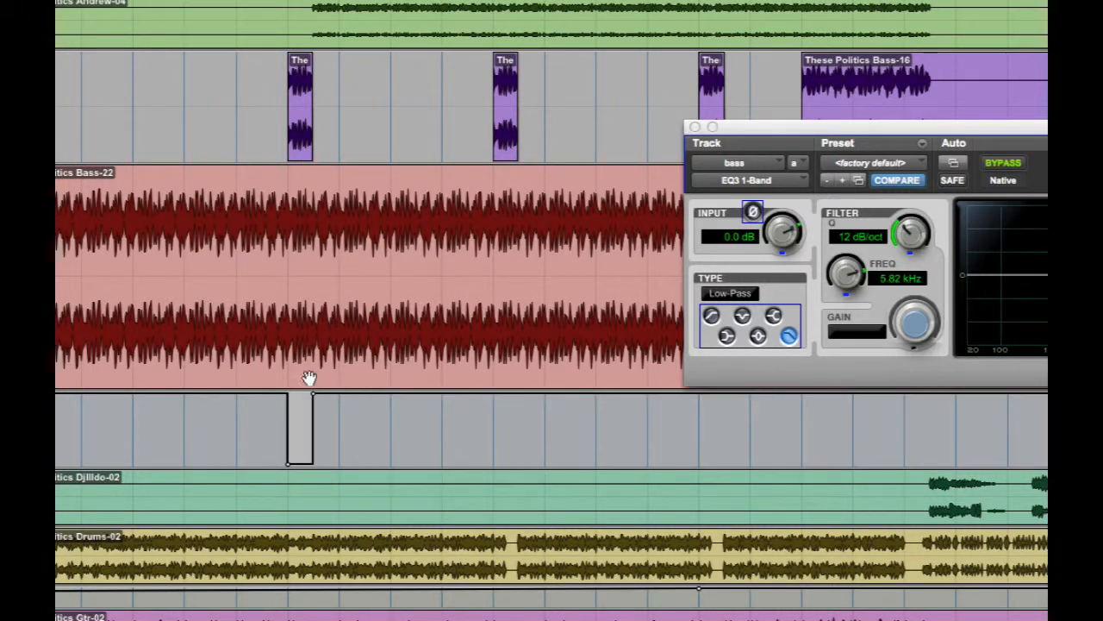
pyautogui.moveTo(493, 394); pyautogui.dragTo(518, 383)
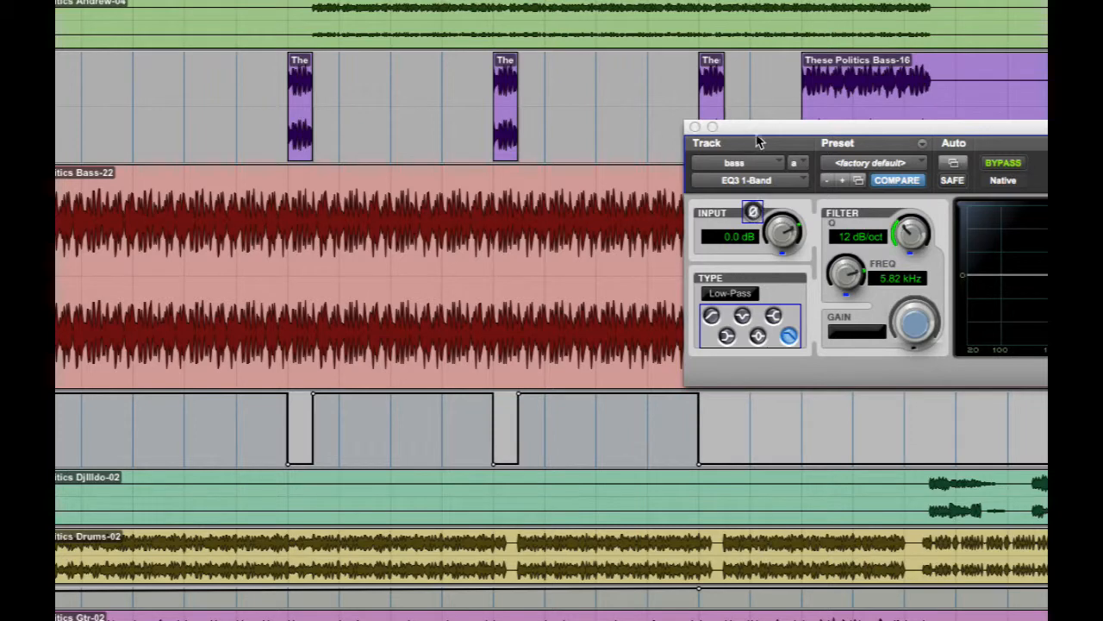
pyautogui.moveTo(759, 142); pyautogui.dragTo(0, 131)
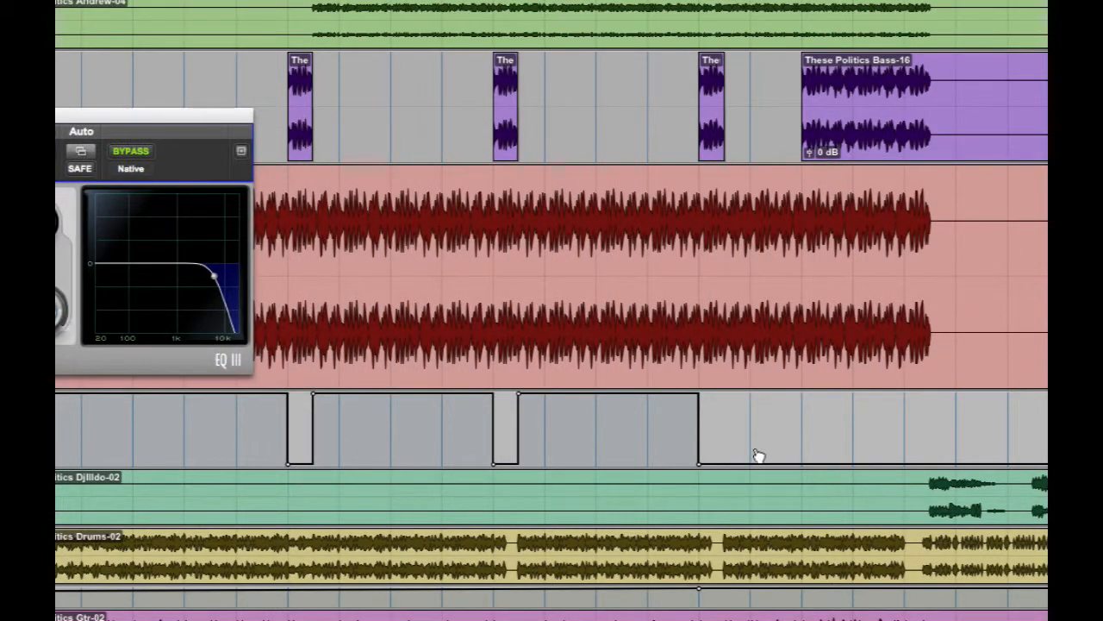
pyautogui.moveTo(733, 366); pyautogui.dragTo(738, 364)
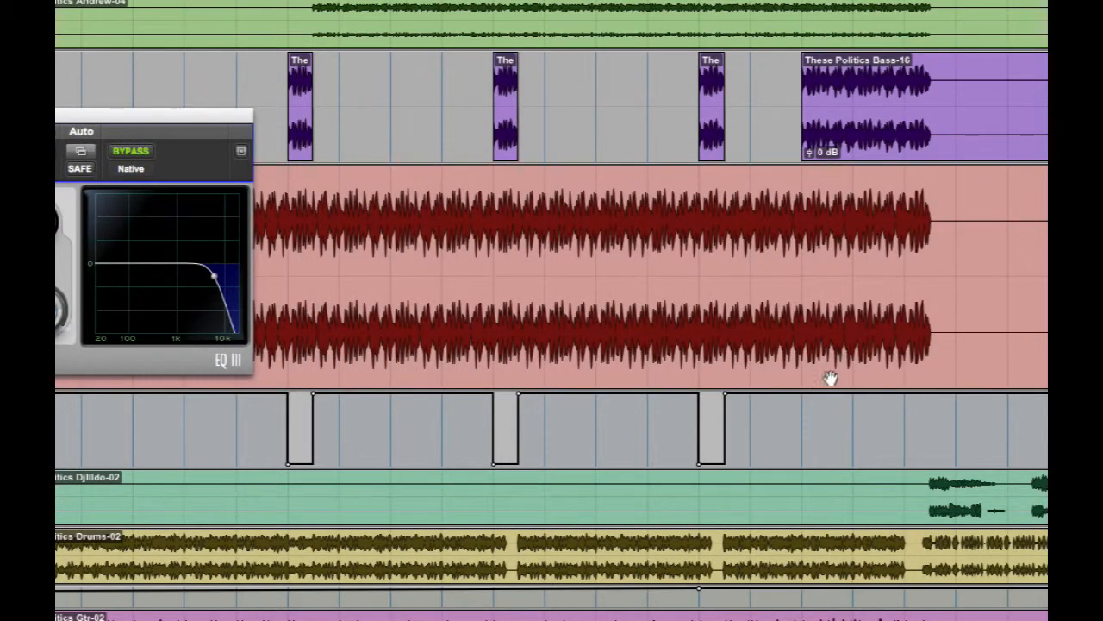